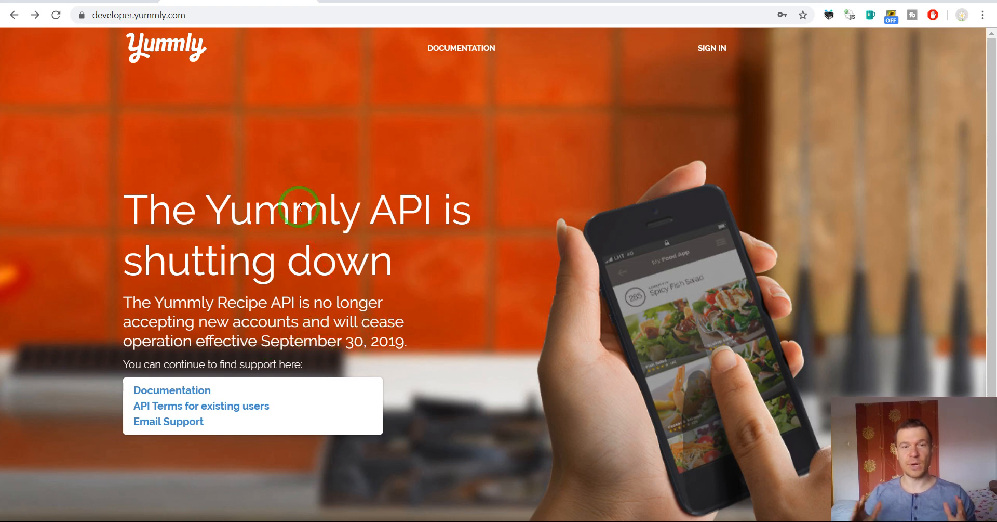
# Review the Yummly API shutdown page, the Yummomatic main settings and the Spoonacular food API overview page.
pyautogui.click(138, 2)
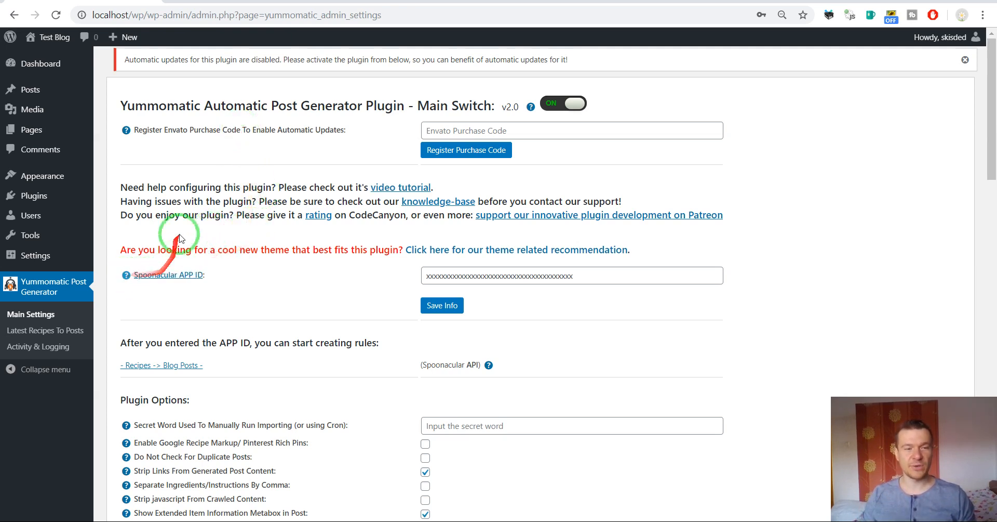
pyautogui.click(395, 2)
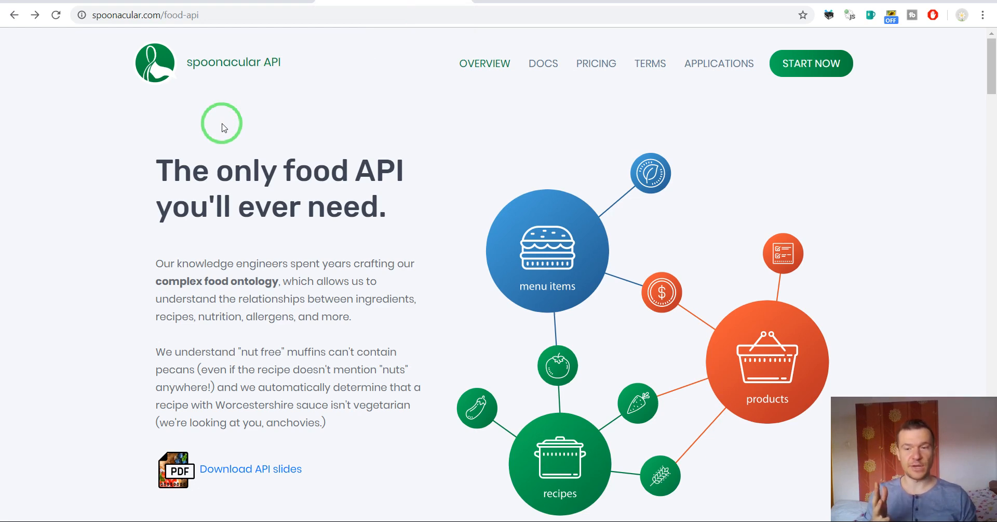
pyautogui.click(234, 2)
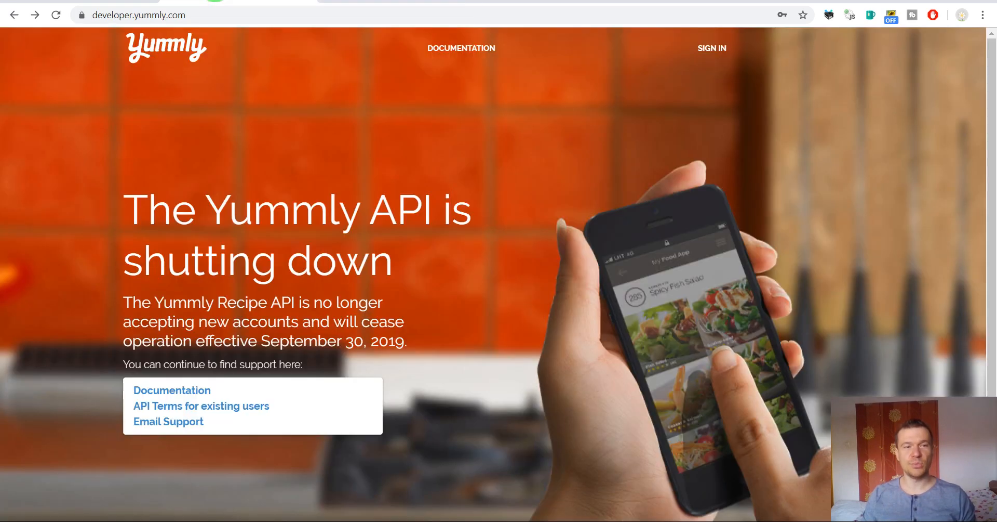
pyautogui.click(367, 2)
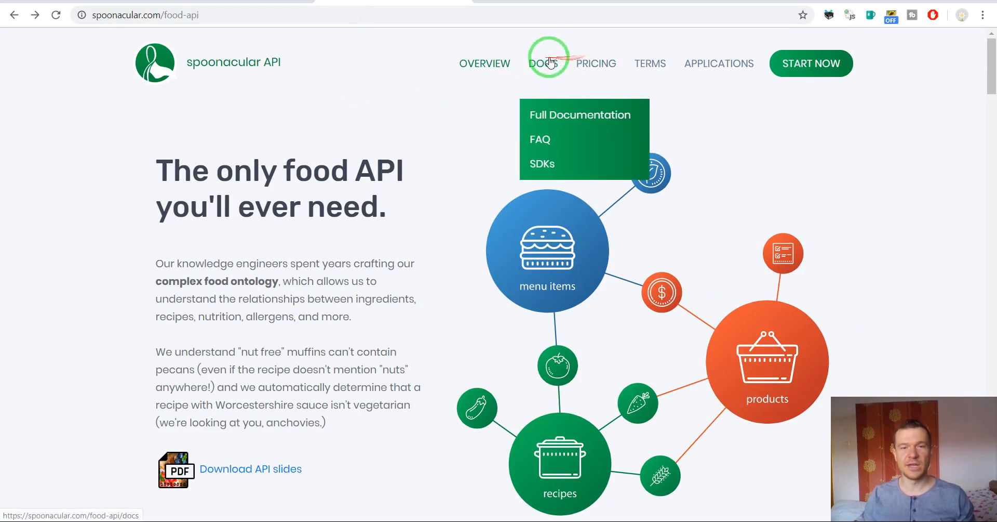
# Open the Spoonacular API pricing page and examine the plans, especially the Free plan's daily points allowance.
pyautogui.click(586, 57)
pyautogui.scroll(-2, 247, 177)
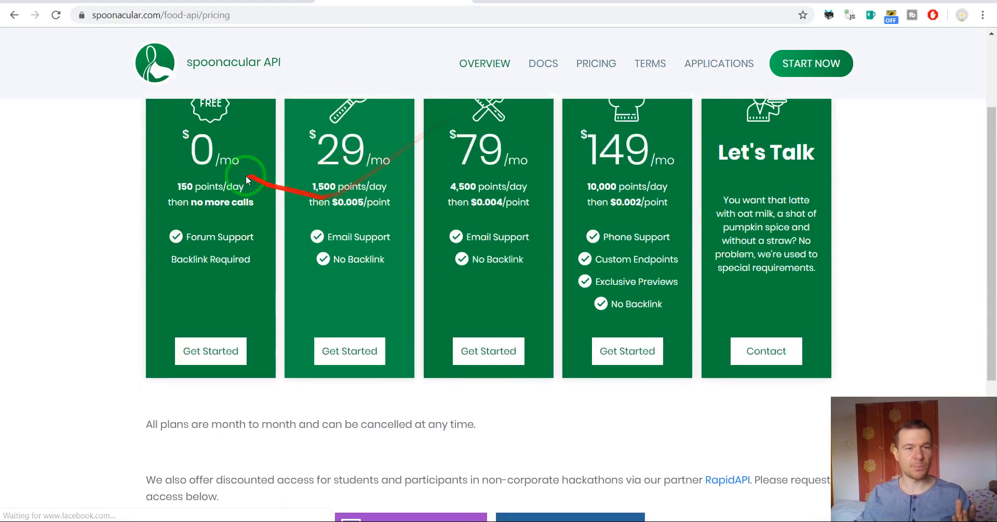
pyautogui.scroll(2, 214, 163)
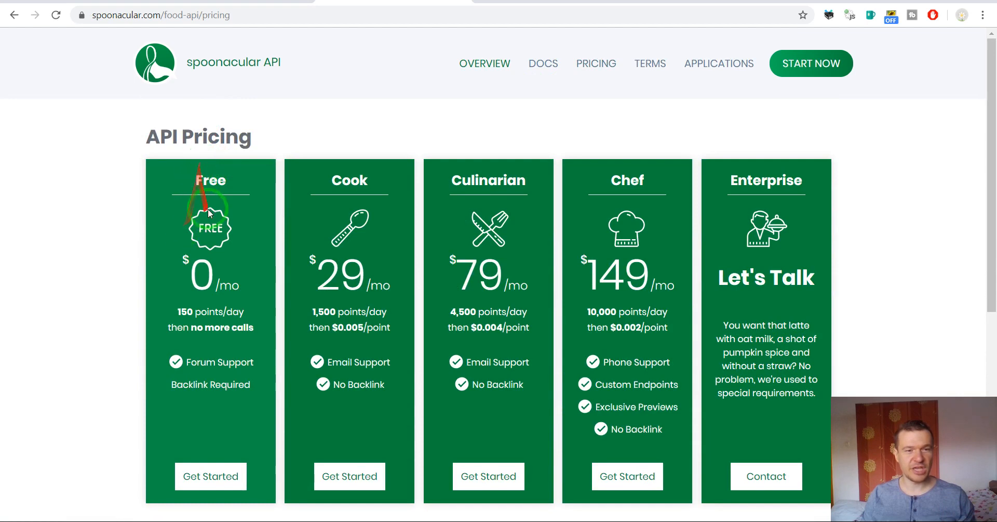
pyautogui.scroll(-1, 208, 206)
pyautogui.scroll(1, 205, 169)
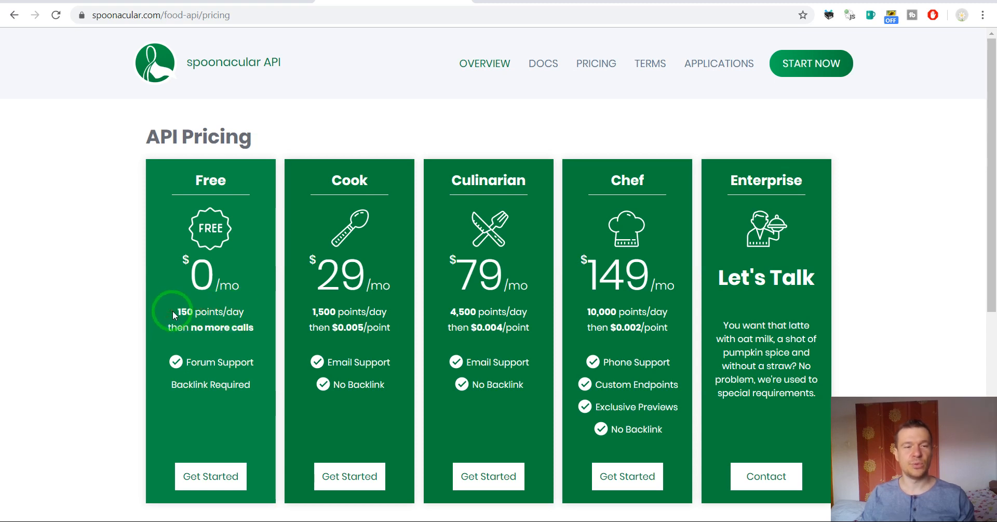
pyautogui.moveTo(178, 311); pyautogui.dragTo(215, 310)
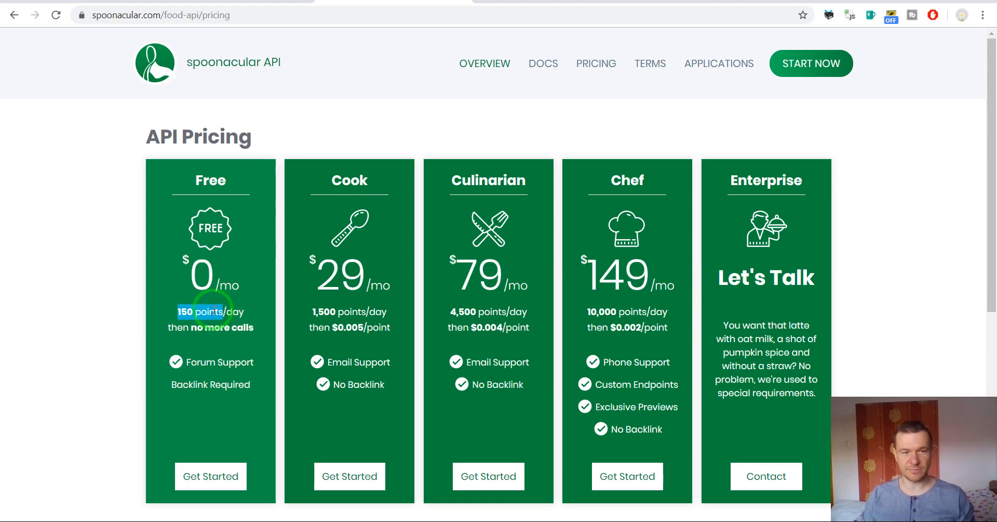
pyautogui.click(104, 378)
pyautogui.scroll(-3, 173, 302)
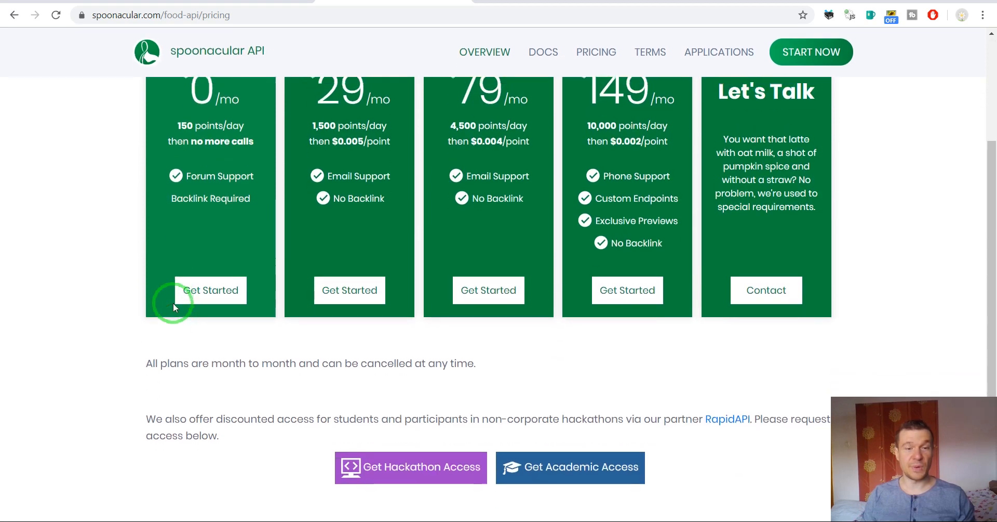
pyautogui.scroll(2, 173, 303)
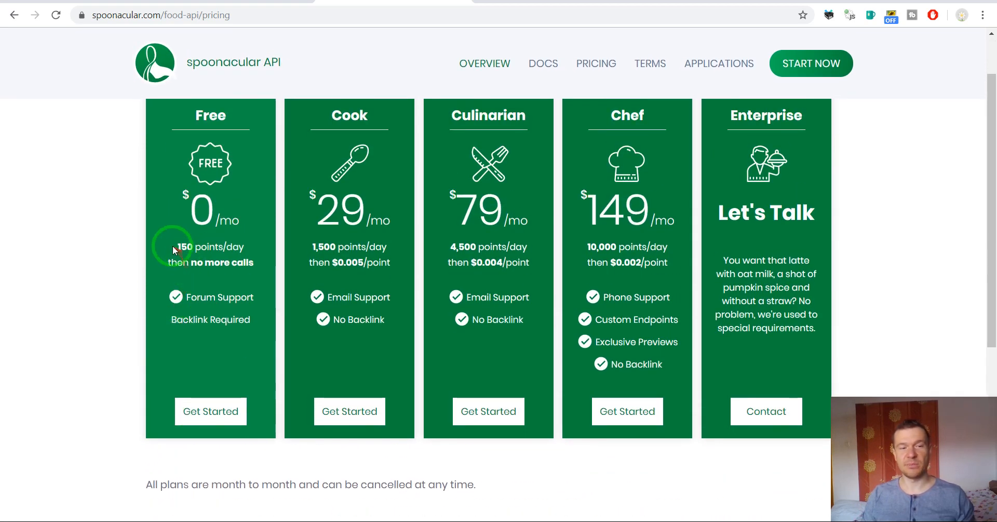
pyautogui.moveTo(174, 249); pyautogui.dragTo(191, 244)
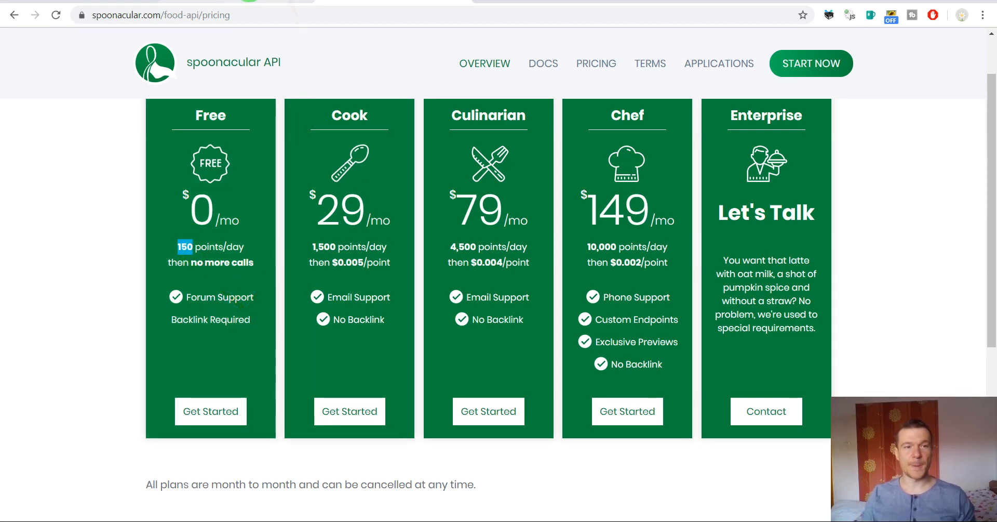
# Return to the Yummomatic main settings and follow the Spoonacular APP ID link to view the API site.
pyautogui.click(219, 1)
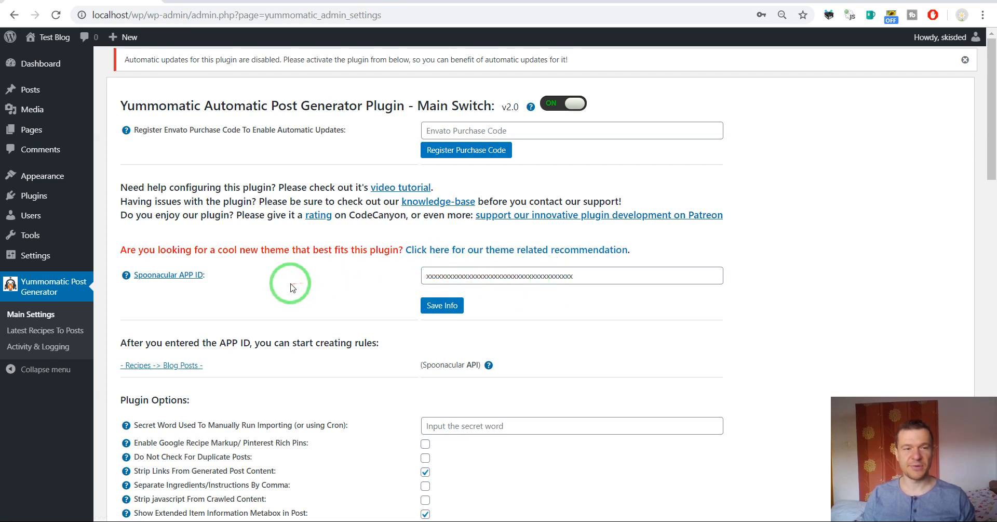
pyautogui.scroll(-4, 311, 298)
pyautogui.scroll(4, 290, 252)
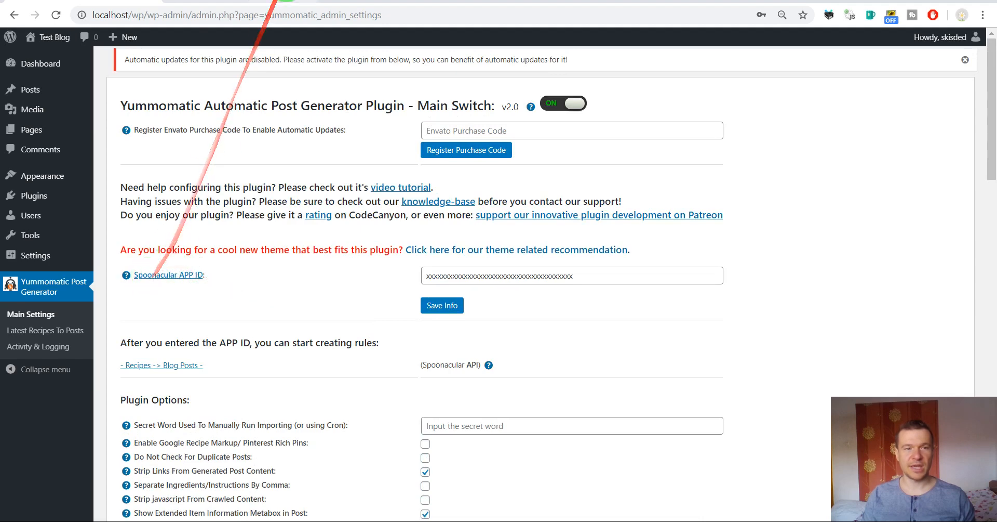
pyautogui.click(370, 1)
pyautogui.click(118, 1)
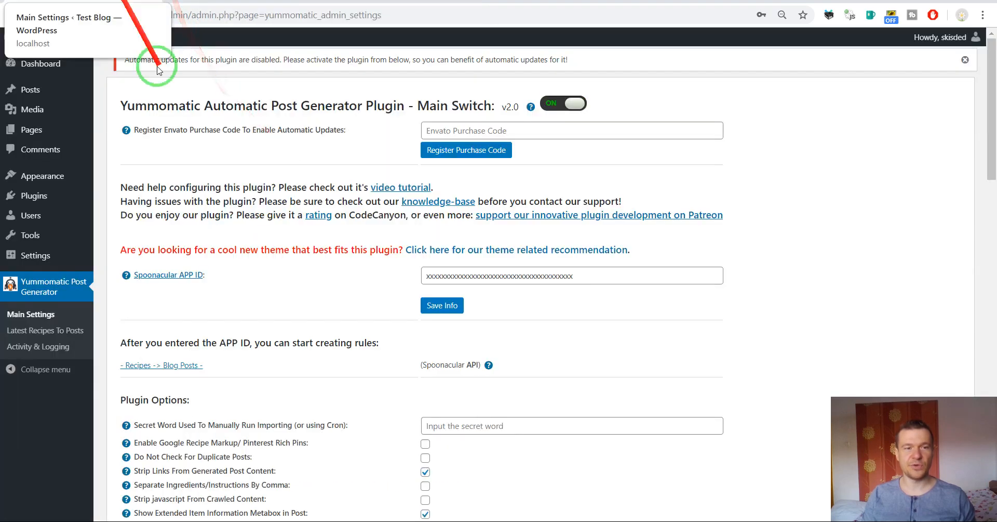
pyautogui.click(161, 274)
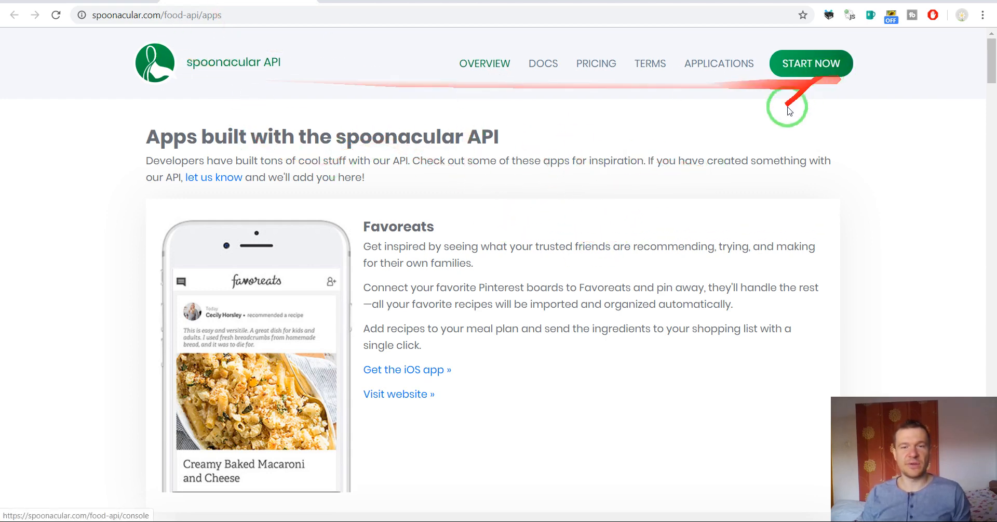
pyautogui.scroll(-5, 595, 138)
pyautogui.scroll(5, 571, 124)
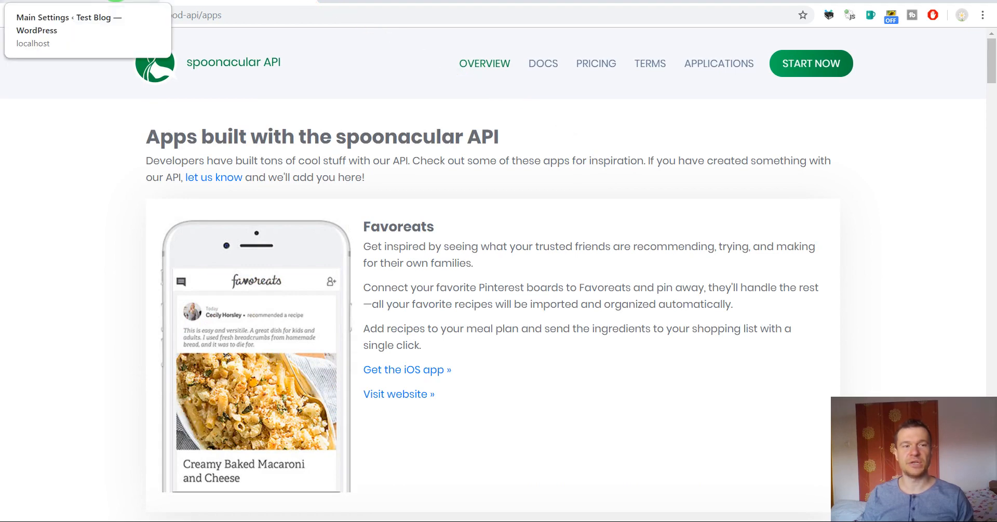
# Go back to the WordPress plugin settings and open the Latest Recipes To Posts rules page.
pyautogui.click(116, 1)
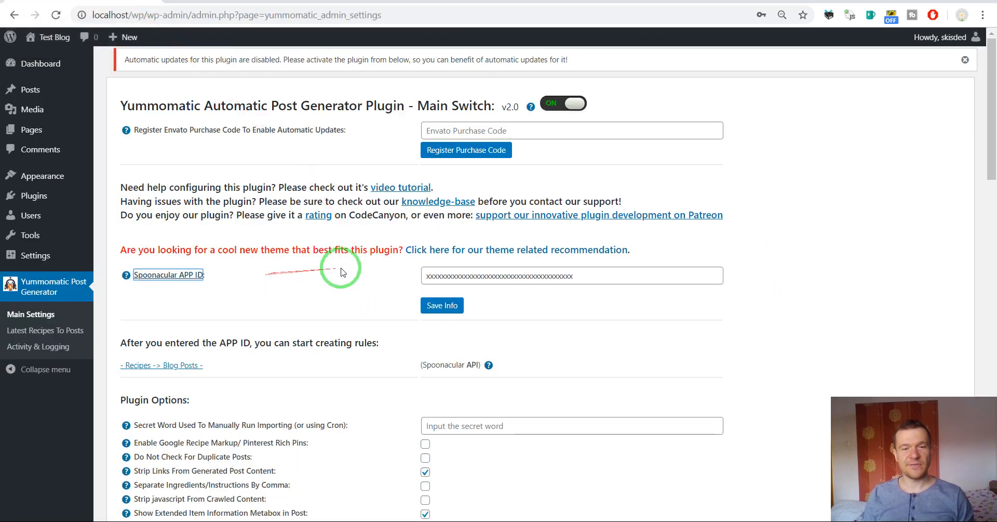
pyautogui.click(40, 335)
pyautogui.click(552, 87)
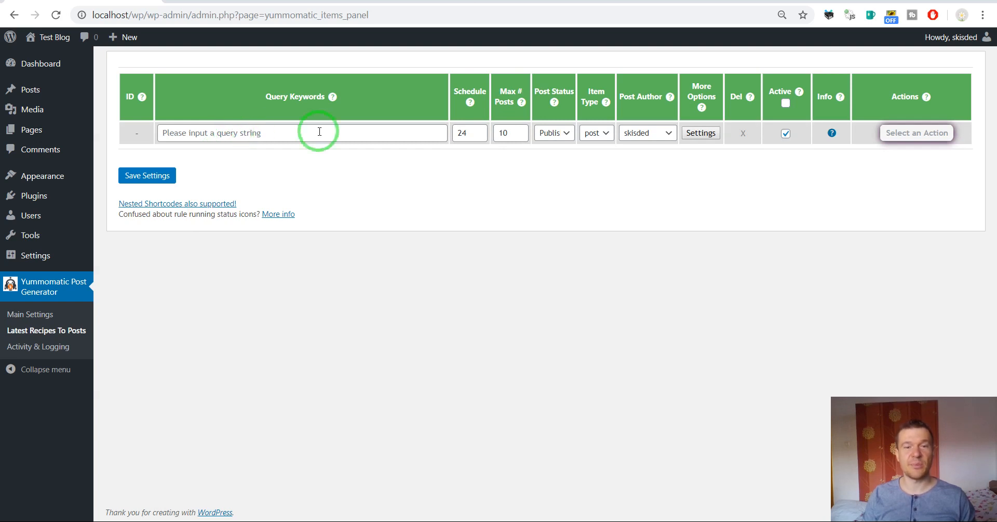
# Open the new rule's advanced settings and enable Remember Last Posted Item And Continue Search From It.
pyautogui.moveTo(249, 97); pyautogui.dragTo(321, 96)
pyautogui.click(687, 133)
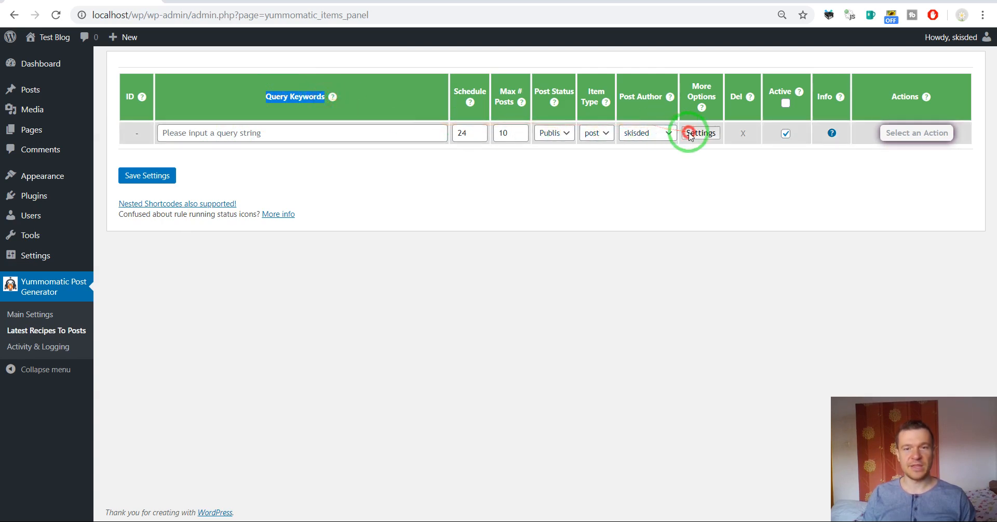
pyautogui.click(440, 152)
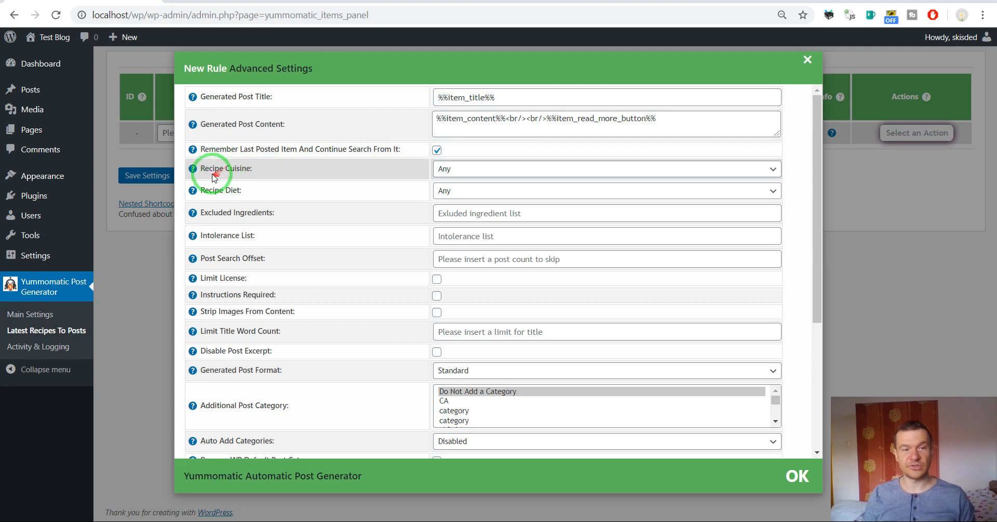
# Examine the available Recipe Cuisine and Recipe Diet choices in the new rule's advanced settings.
pyautogui.moveTo(199, 167); pyautogui.dragTo(244, 166)
pyautogui.click(446, 168)
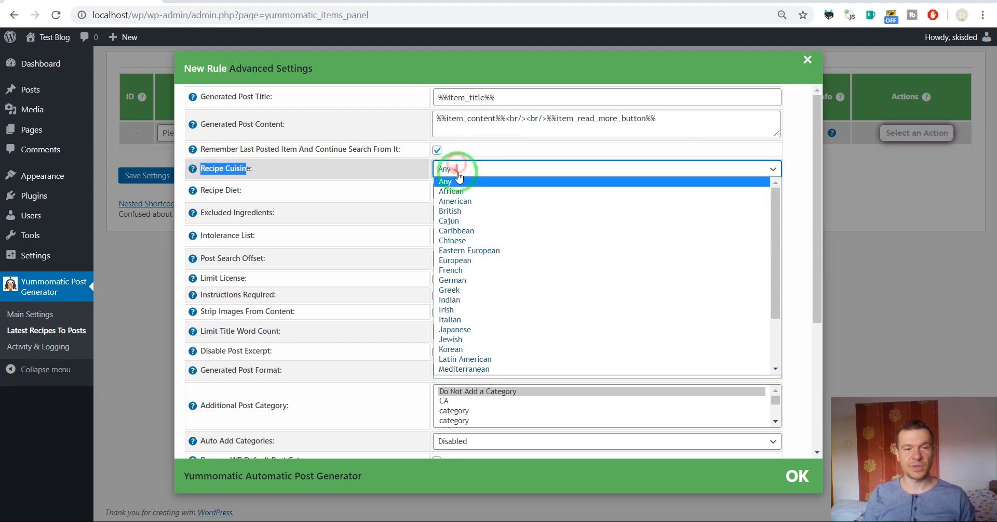
pyautogui.scroll(-2, 461, 207)
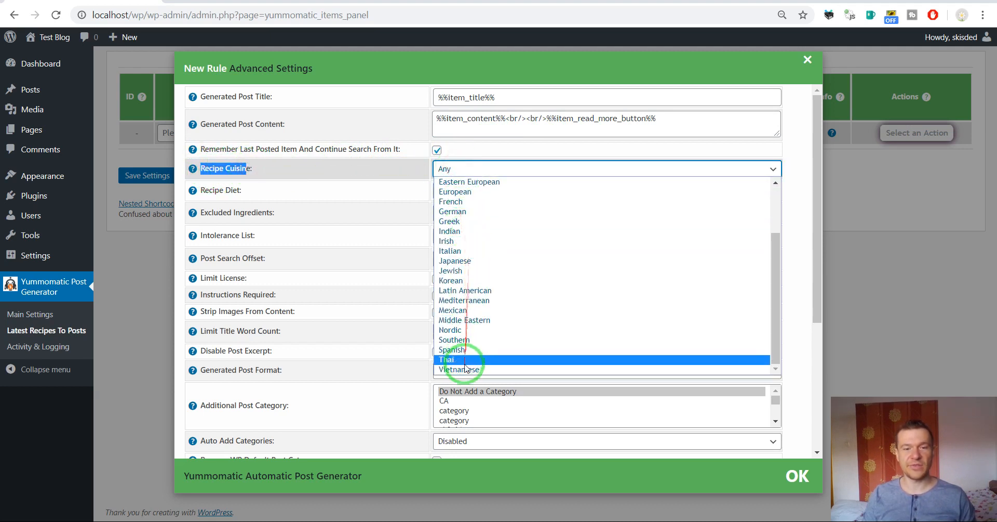
pyautogui.scroll(2, 462, 306)
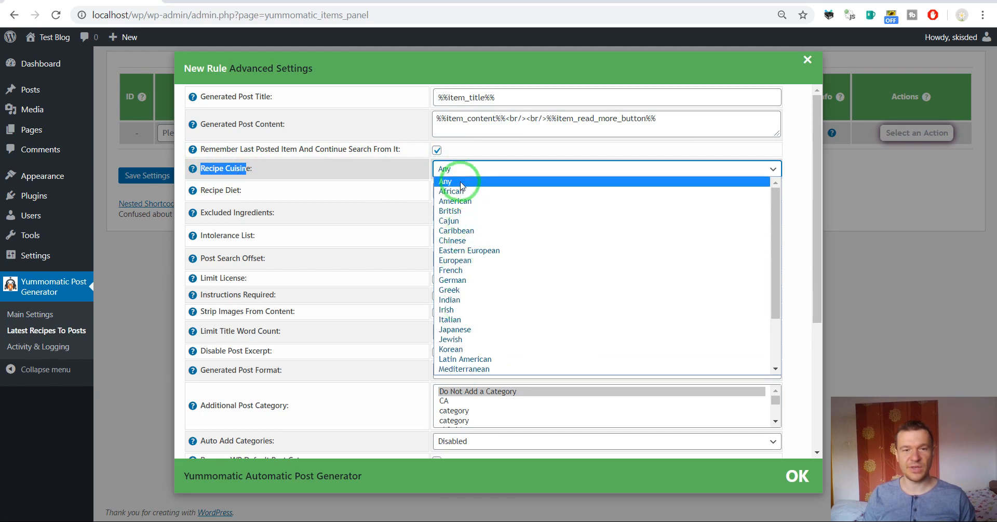
pyautogui.click(236, 188)
pyautogui.click(445, 190)
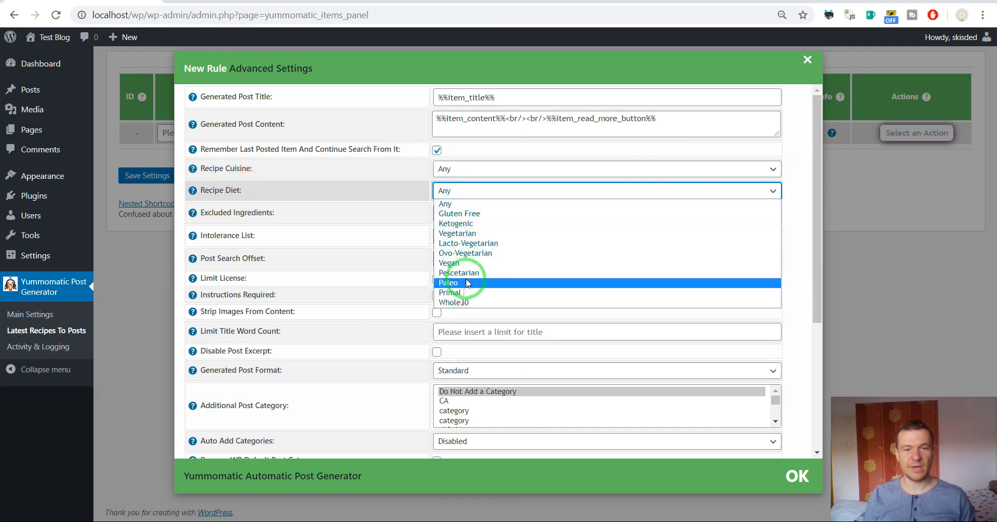
pyautogui.click(332, 207)
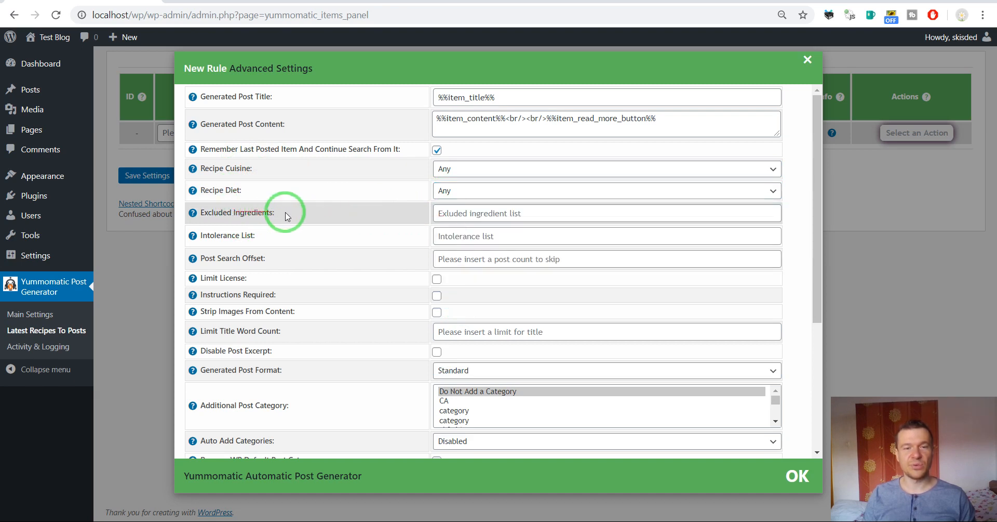
# Try "eggs,milk" as the new rule's Excluded Ingredients and clear the field again.
pyautogui.click(446, 214)
pyautogui.write('egg')
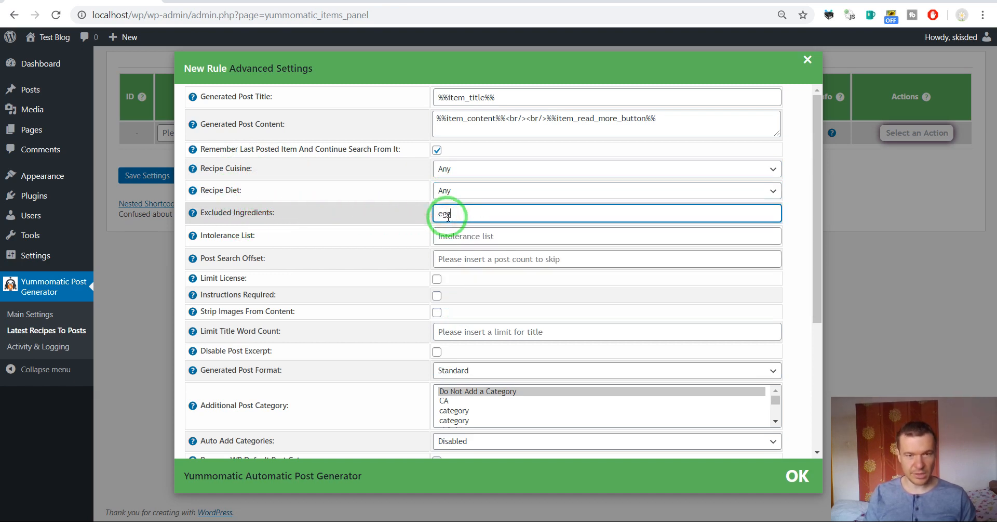
pyautogui.write('s,milk')
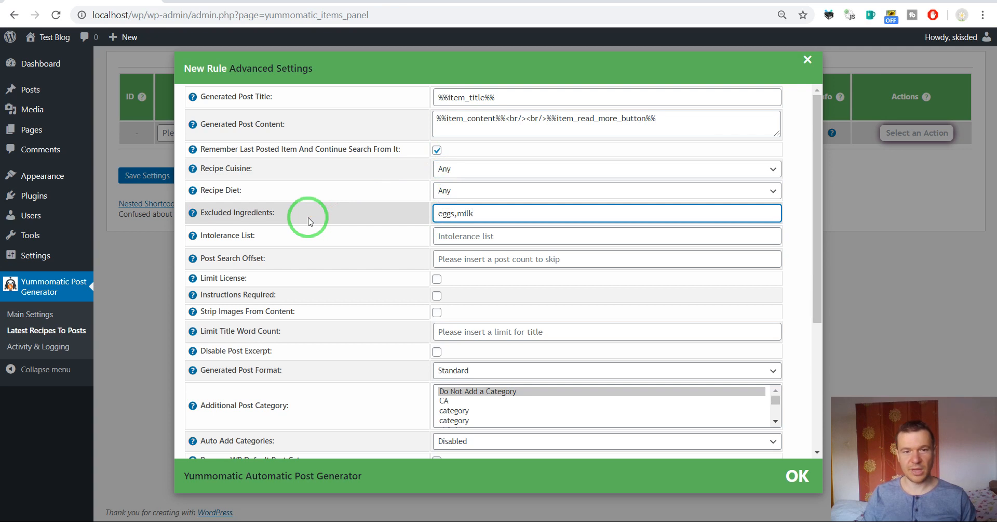
pyautogui.hotkey('ctrl', 'a')
pyautogui.press('BackSpace')
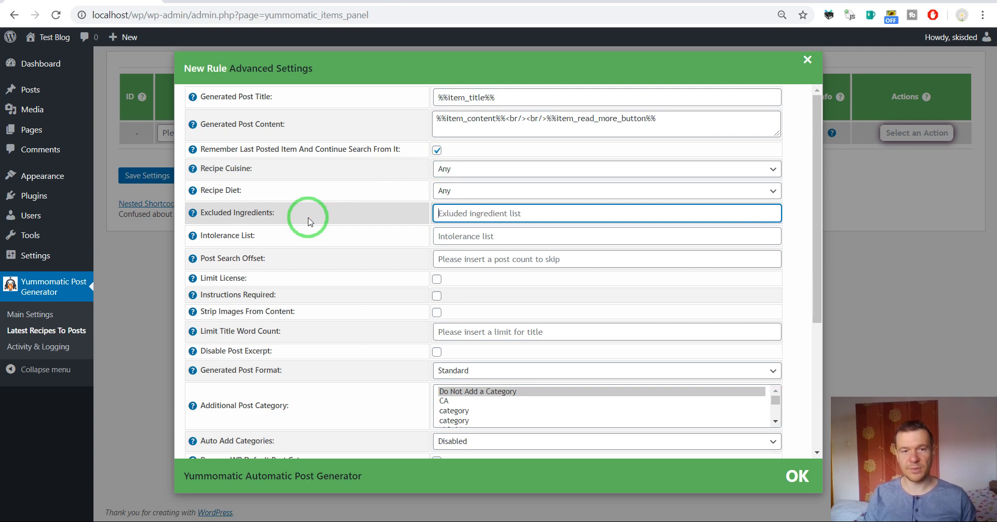
# Check the possible intolerance values, try "dairy" in the Intolerance List and clear the field again.
pyautogui.moveTo(193, 236)
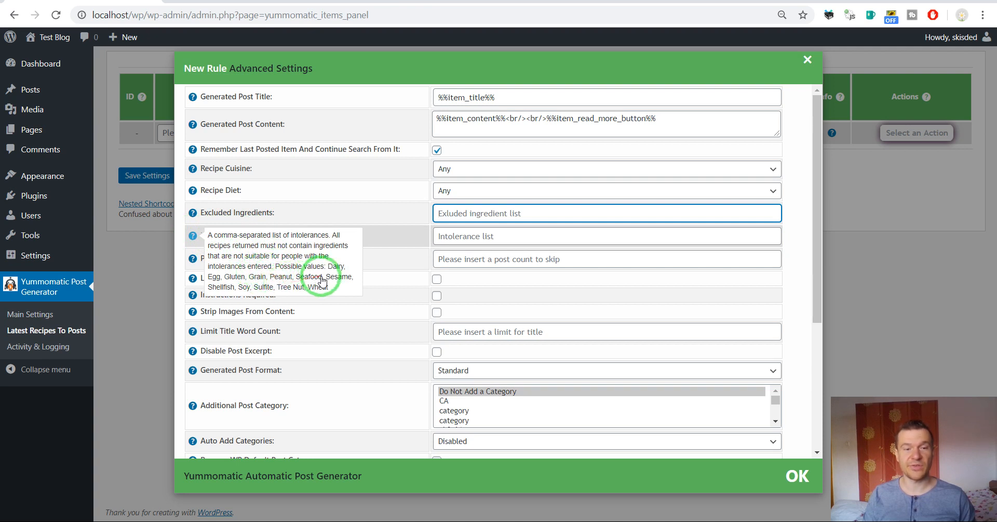
pyautogui.moveTo(328, 266); pyautogui.dragTo(344, 269)
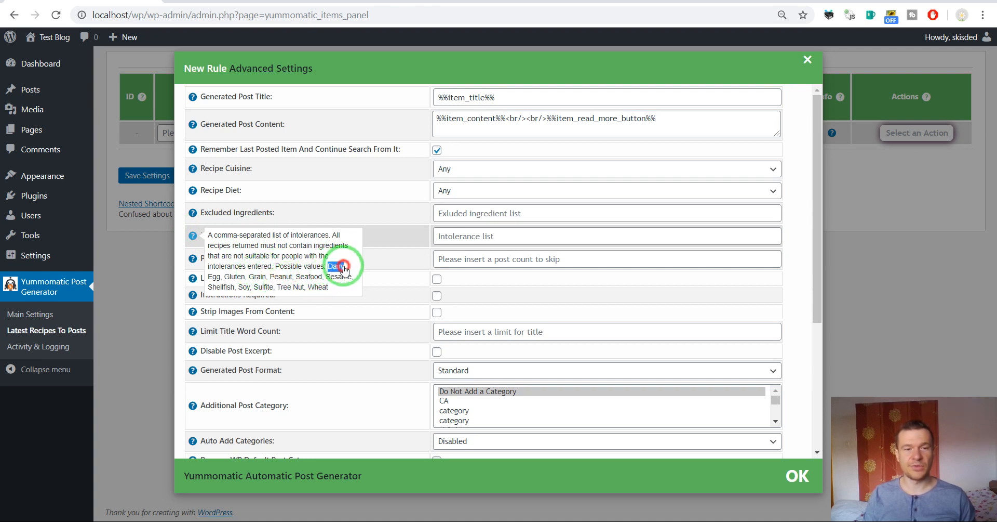
pyautogui.click(445, 236)
pyautogui.write('https://www.youtube.com/watch?v=Lpif6Xutfk8')
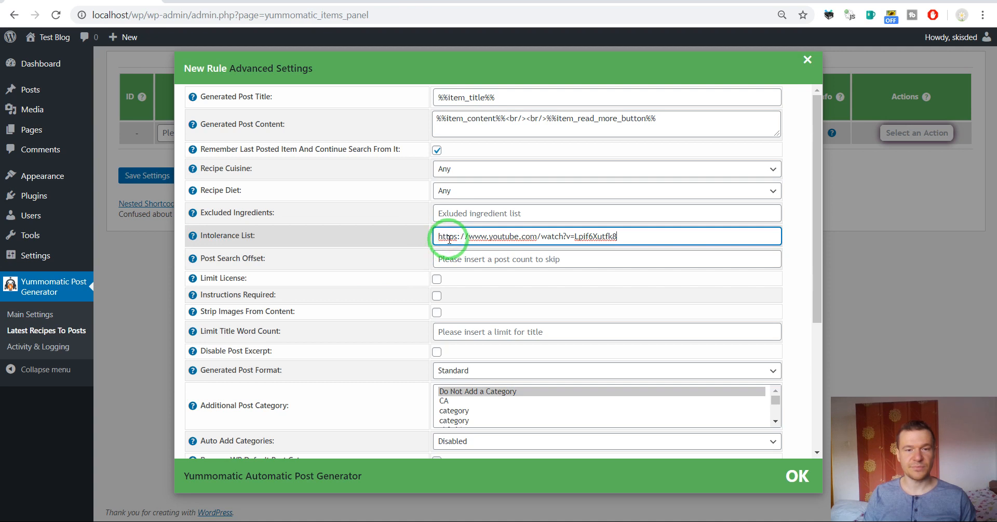
pyautogui.hotkey('ctrl', 'a')
pyautogui.press('BackSpace')
pyautogui.write('da')
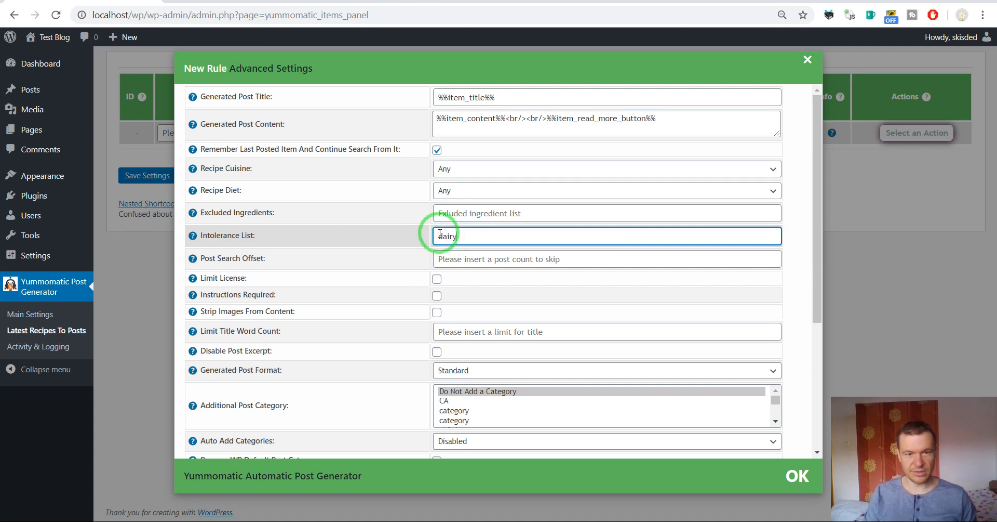
pyautogui.write('iry')
pyautogui.hotkey('ctrl', 'a')
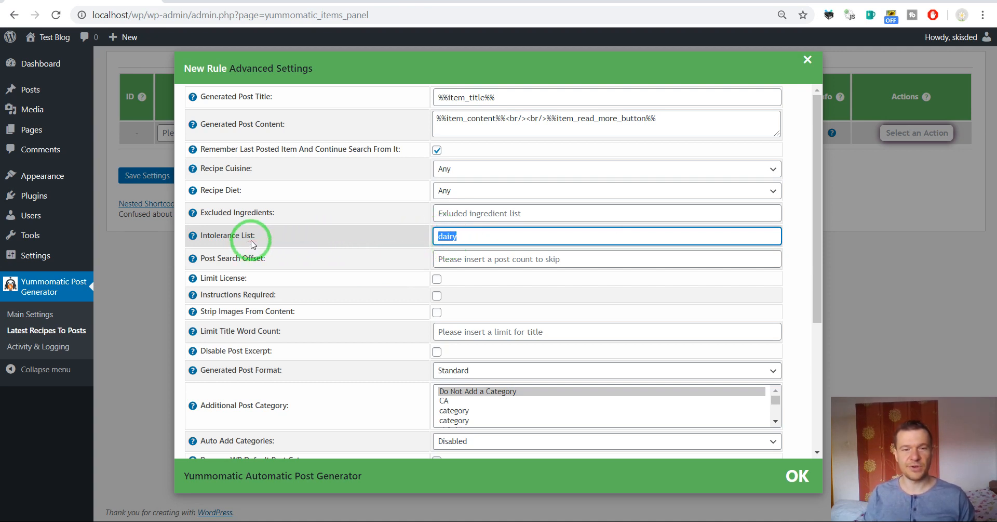
pyautogui.press('BackSpace')
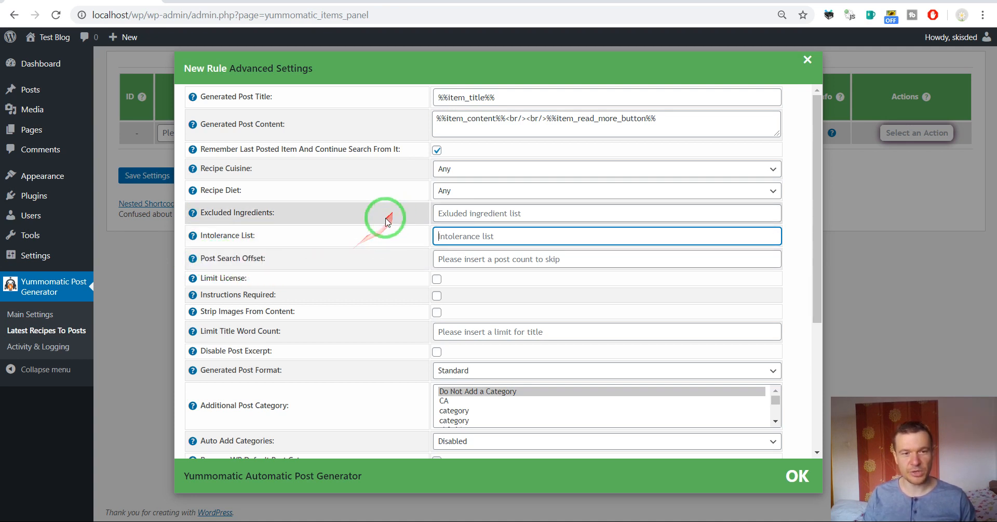
# Read the help for Limit License and enable that option in the new rule's advanced settings.
pyautogui.moveTo(204, 279); pyautogui.dragTo(438, 283)
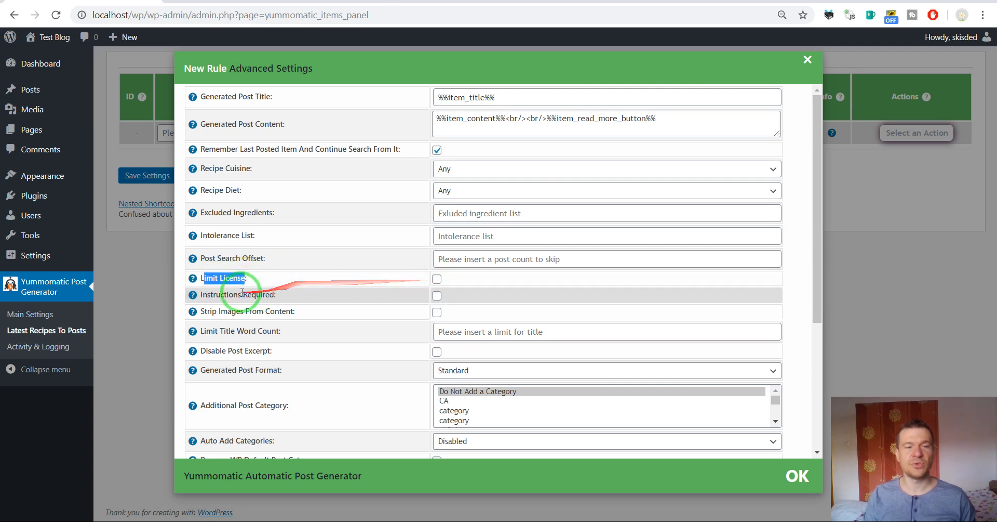
pyautogui.click(193, 281)
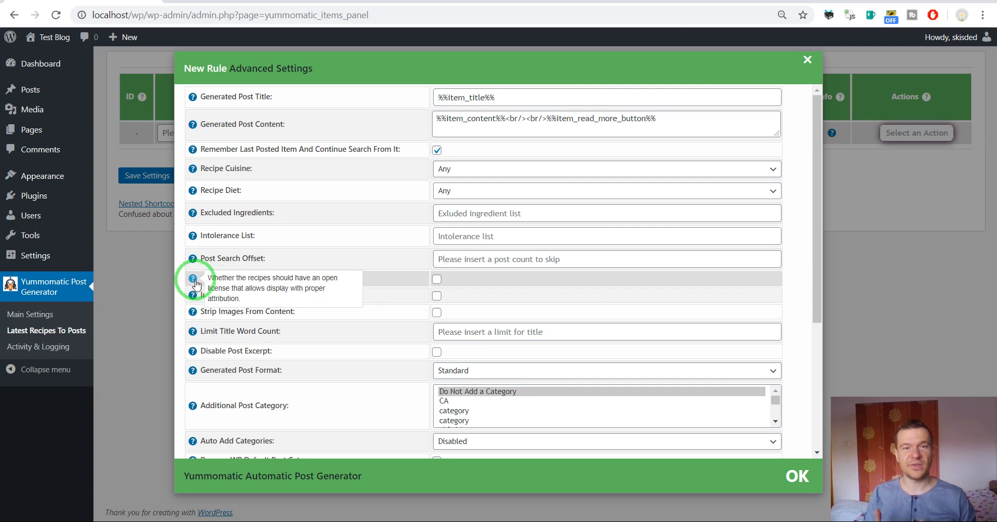
pyautogui.moveTo(203, 277); pyautogui.dragTo(437, 283)
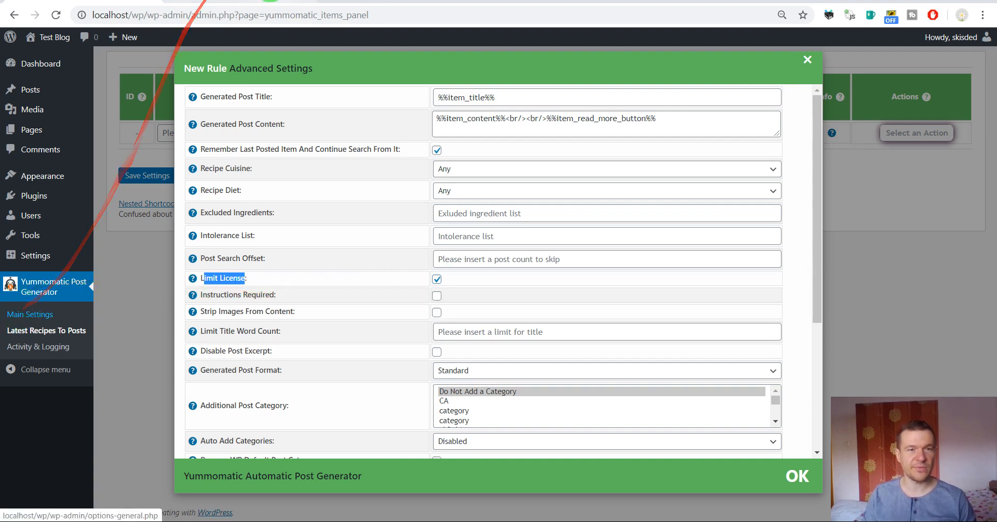
# In the plugin's main settings, try "The Best Spinner - High Quality - Paid" for Spin Text Using Word Synonyms and return to the new rule.
pyautogui.click(394, 1)
pyautogui.scroll(-1, 332, 292)
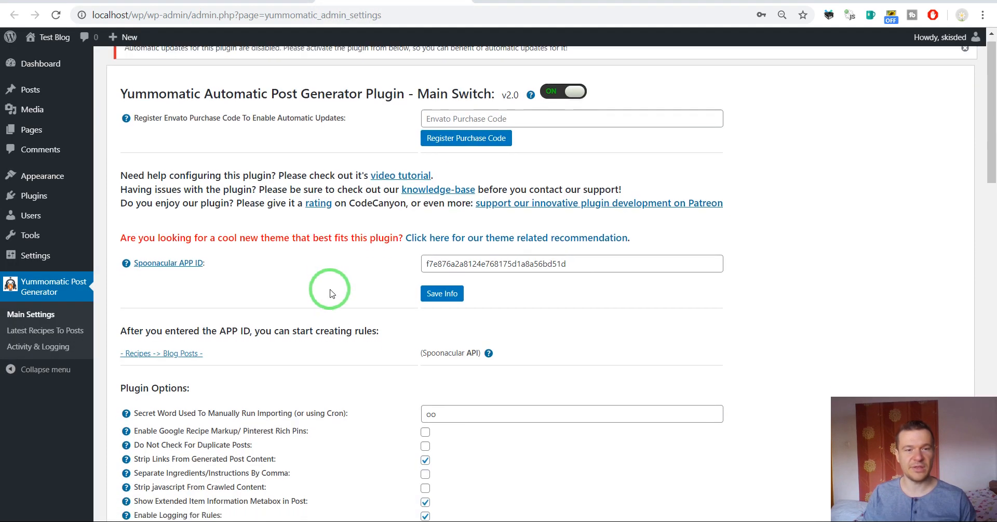
pyautogui.scroll(-15, 330, 294)
pyautogui.scroll(7, 330, 295)
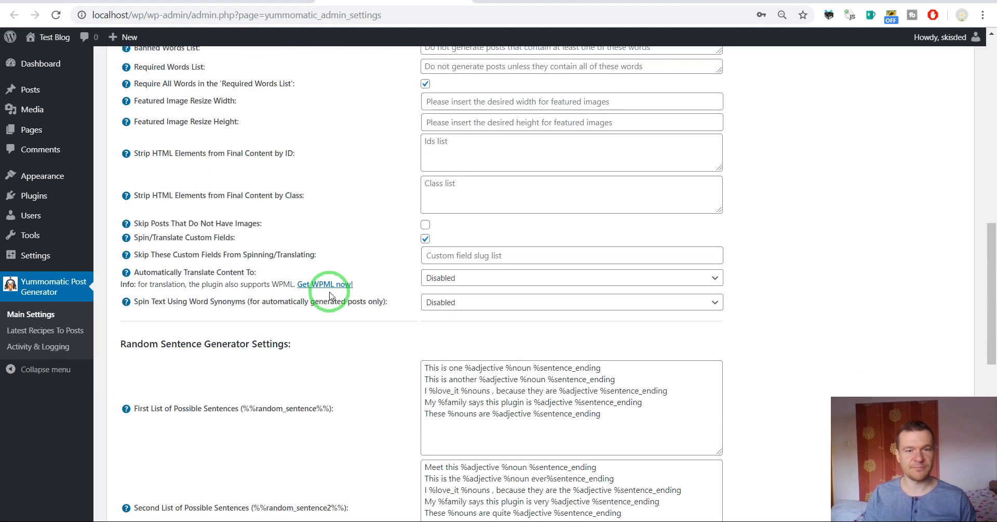
pyautogui.click(432, 304)
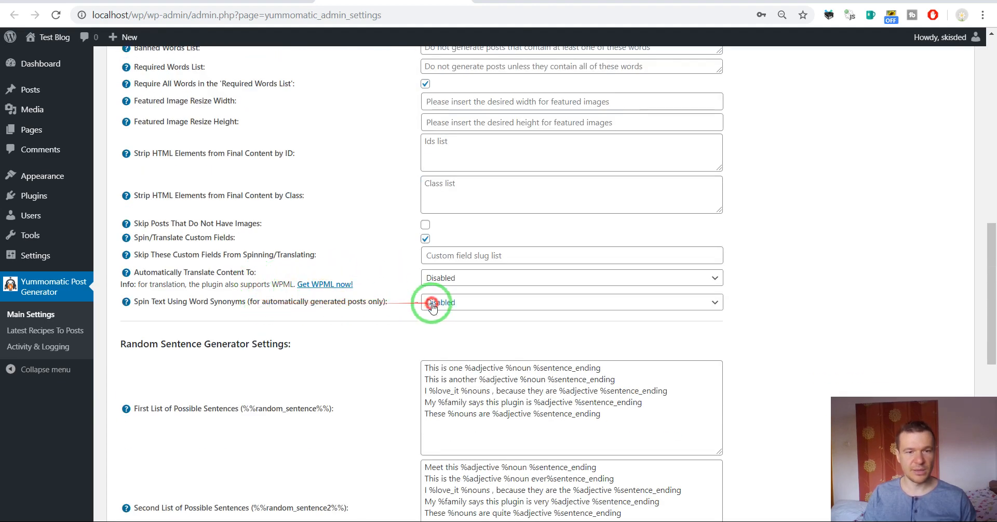
pyautogui.click(442, 327)
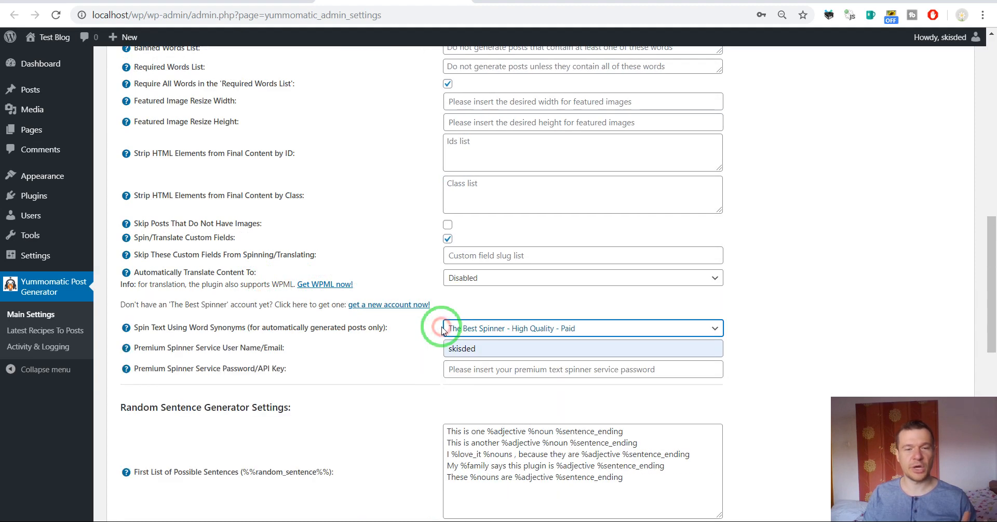
pyautogui.click(239, 1)
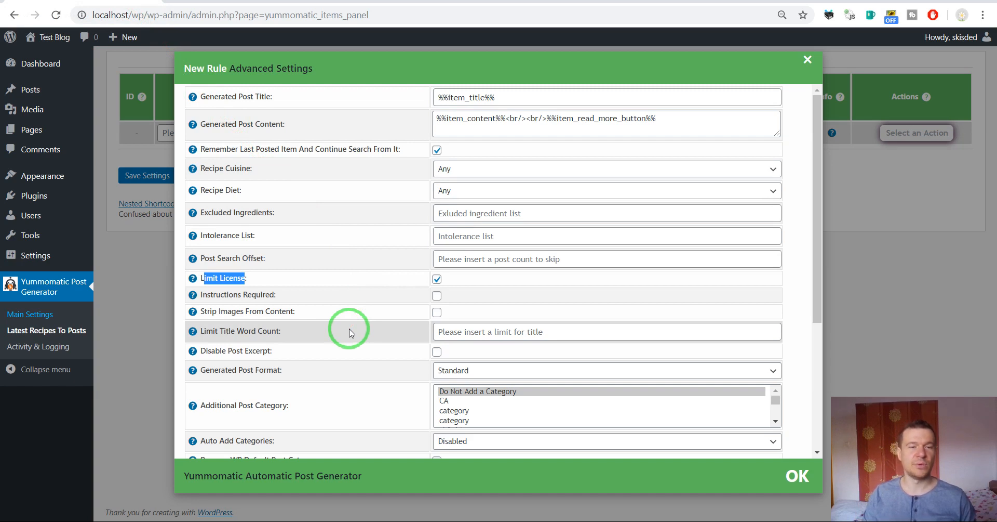
# Enable Instructions Required in the new rule's advanced settings and close the dialog.
pyautogui.click(231, 274)
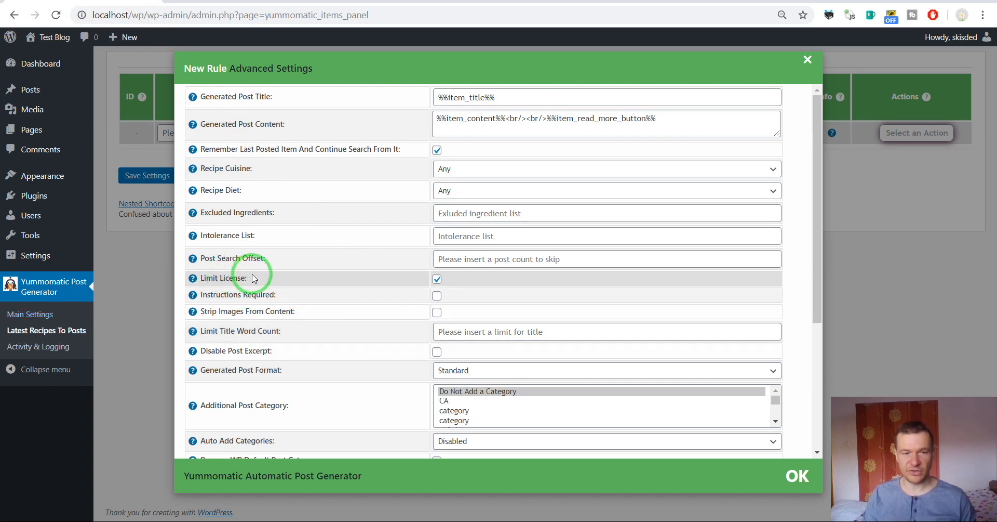
pyautogui.scroll(-1, 253, 277)
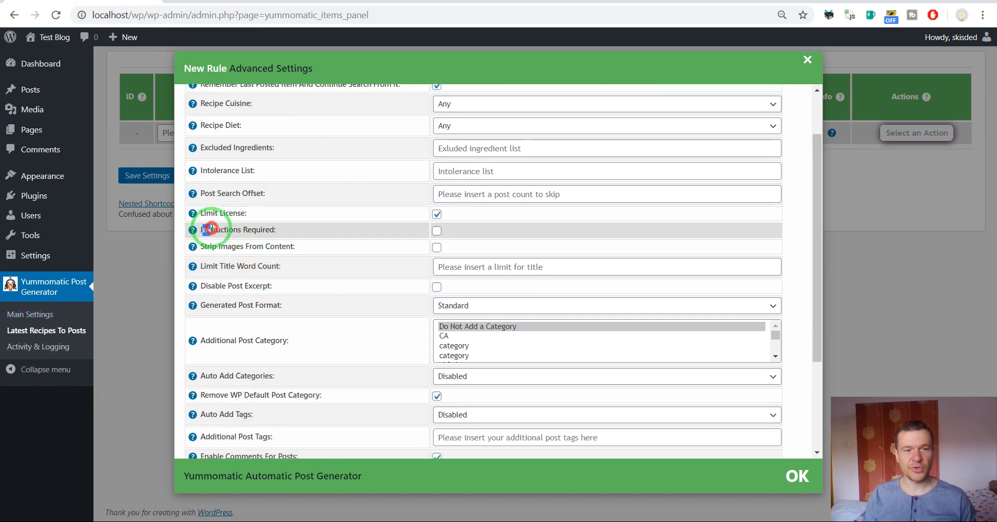
pyautogui.moveTo(211, 227); pyautogui.dragTo(412, 223)
pyautogui.click(438, 231)
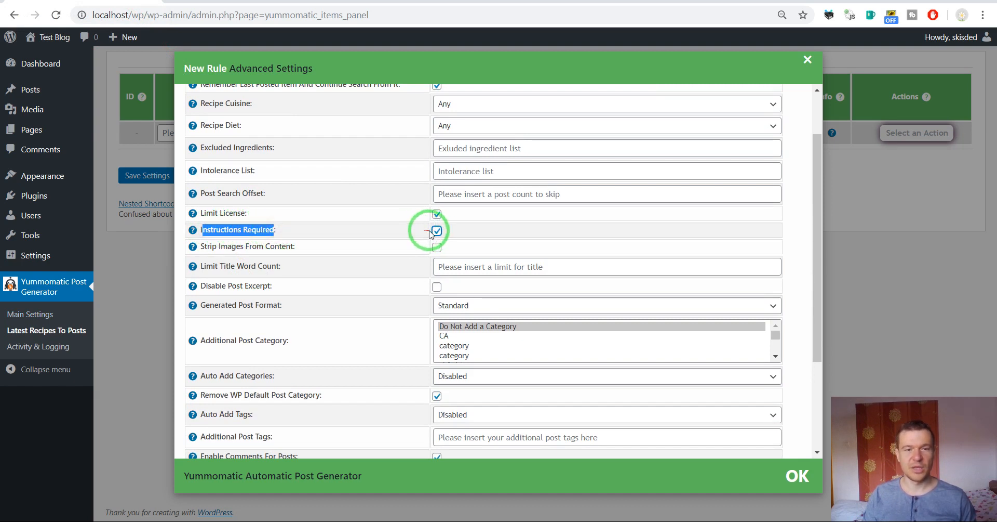
pyautogui.moveTo(193, 230)
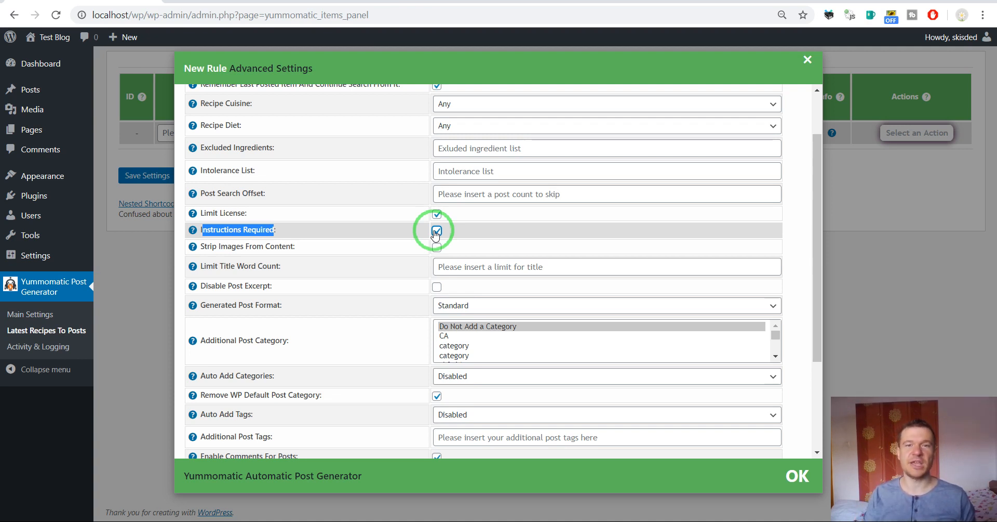
pyautogui.scroll(-3, 417, 279)
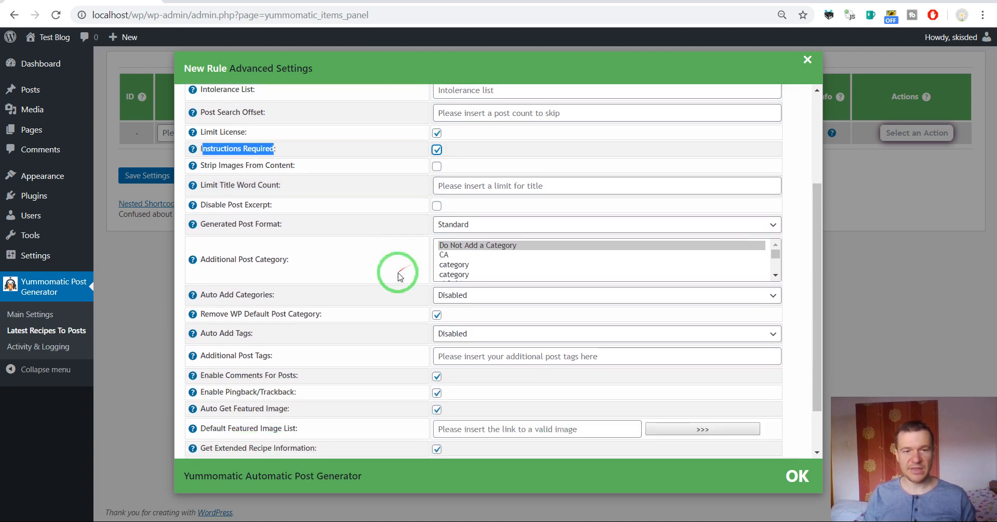
pyautogui.scroll(1, 383, 297)
pyautogui.scroll(-1, 387, 303)
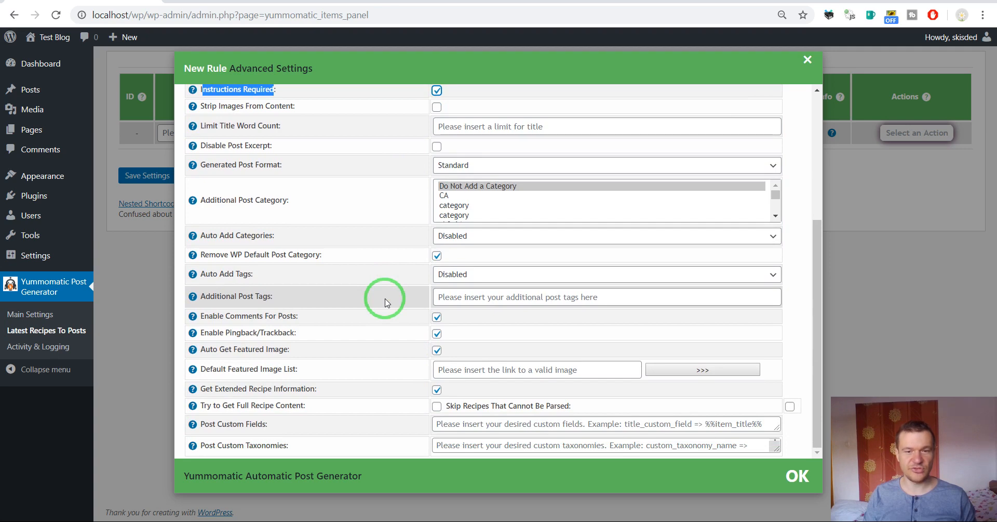
pyautogui.scroll(4, 385, 303)
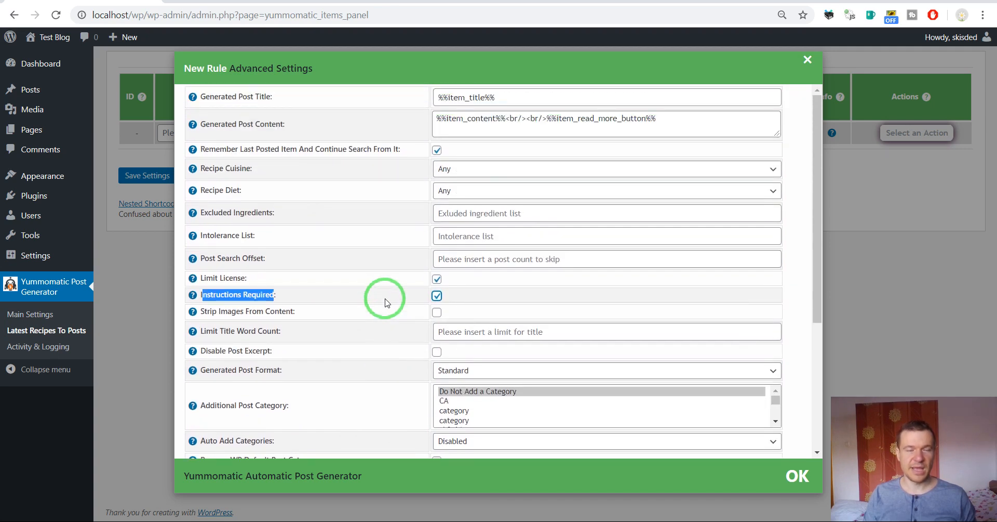
pyautogui.click(152, 273)
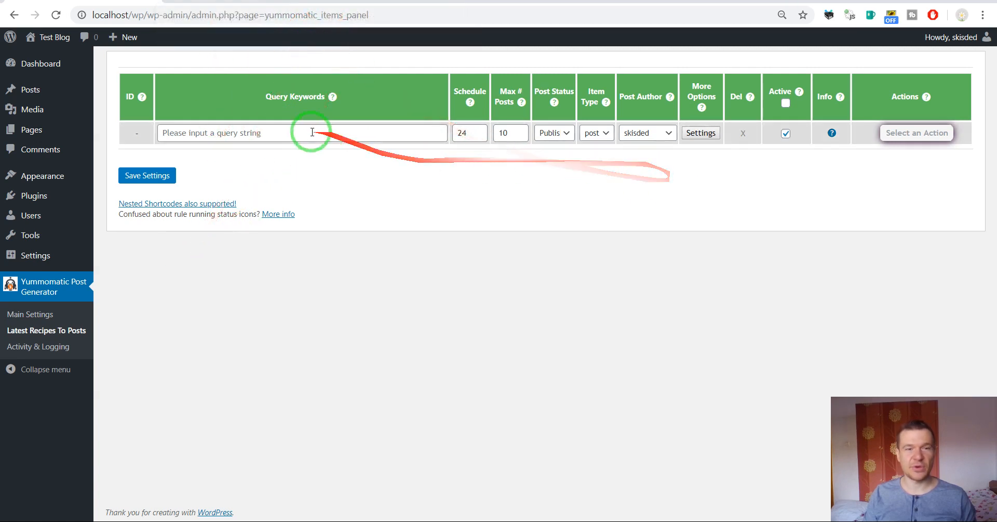
# Enter "soup" as the new rule's query keywords and set its maximum number of posts to 5.
pyautogui.click(285, 130)
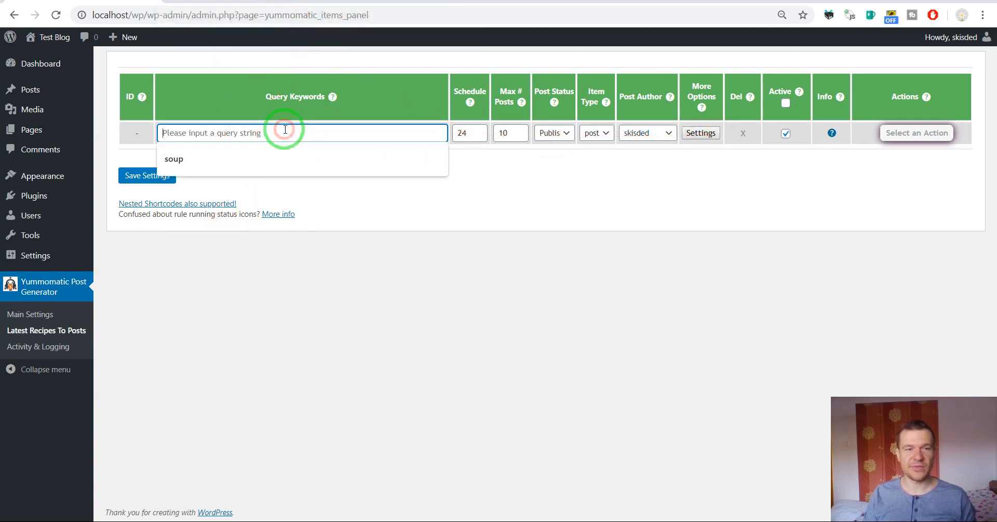
pyautogui.write('soup')
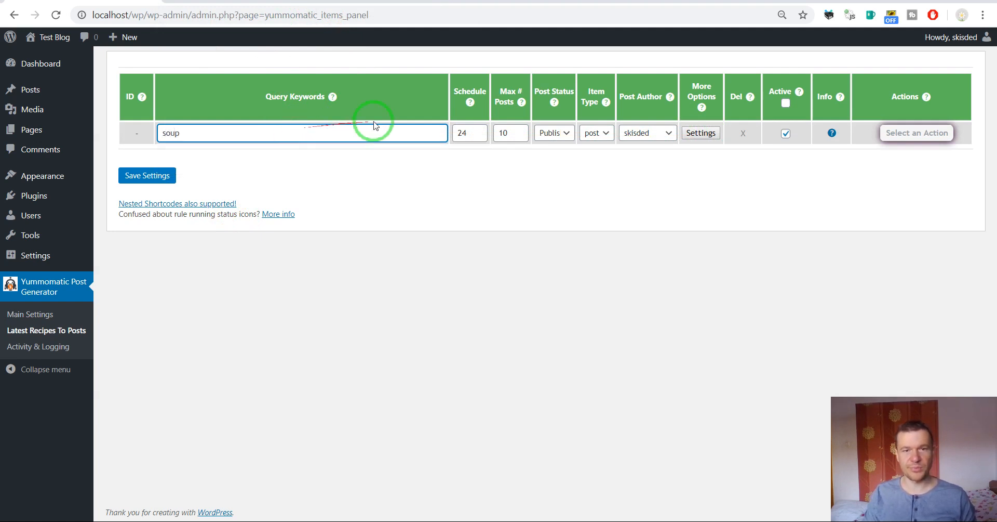
pyautogui.doubleClick(496, 133)
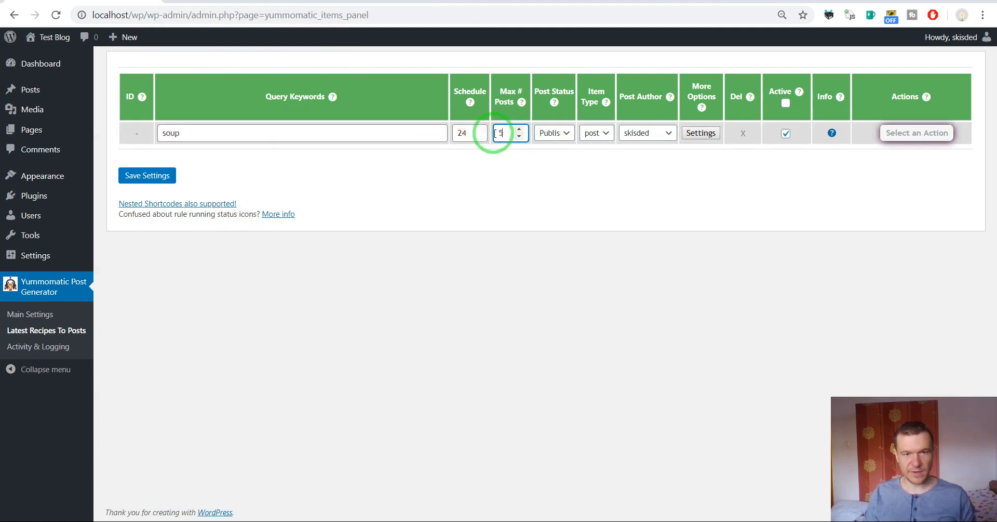
# Disable Instructions Required and Limit License in the soup rule's advanced settings and save the rule settings.
pyautogui.click(694, 133)
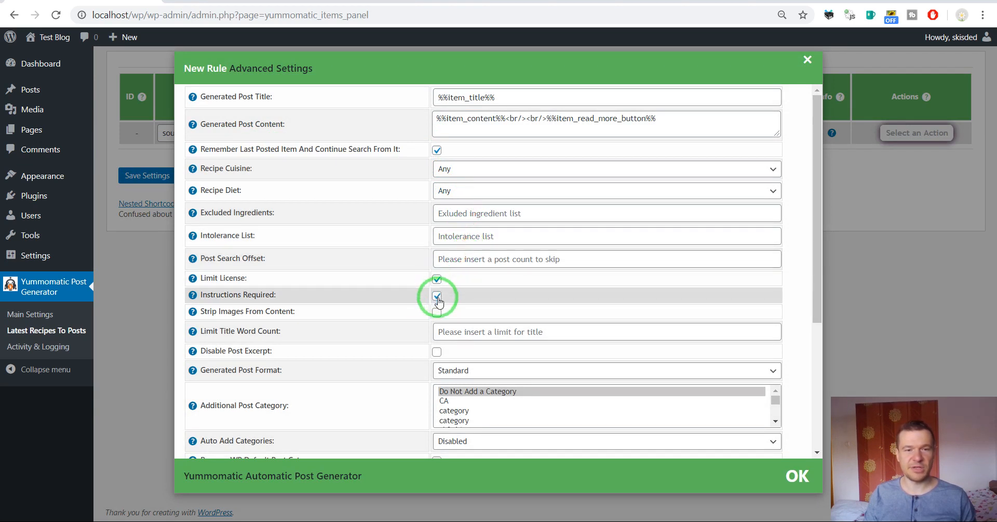
pyautogui.click(438, 279)
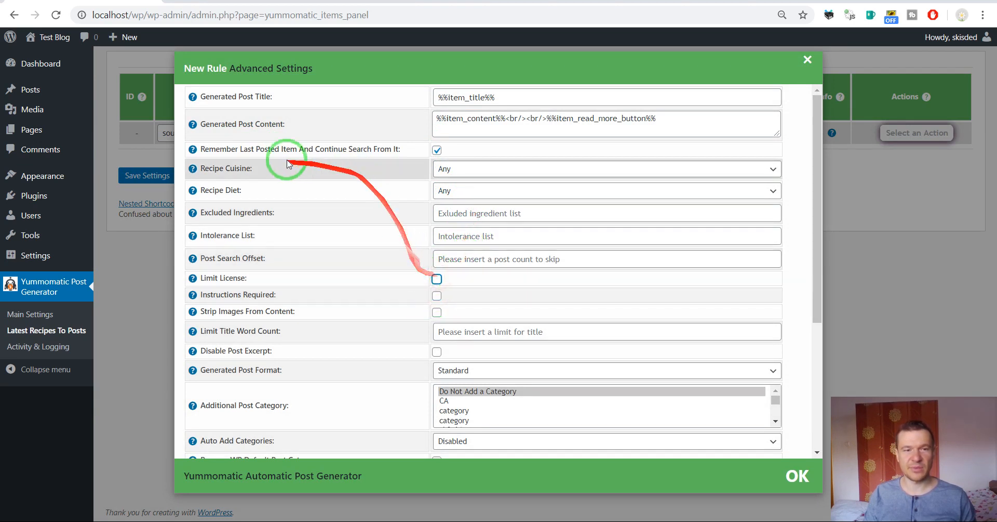
pyautogui.click(136, 173)
pyautogui.click(147, 174)
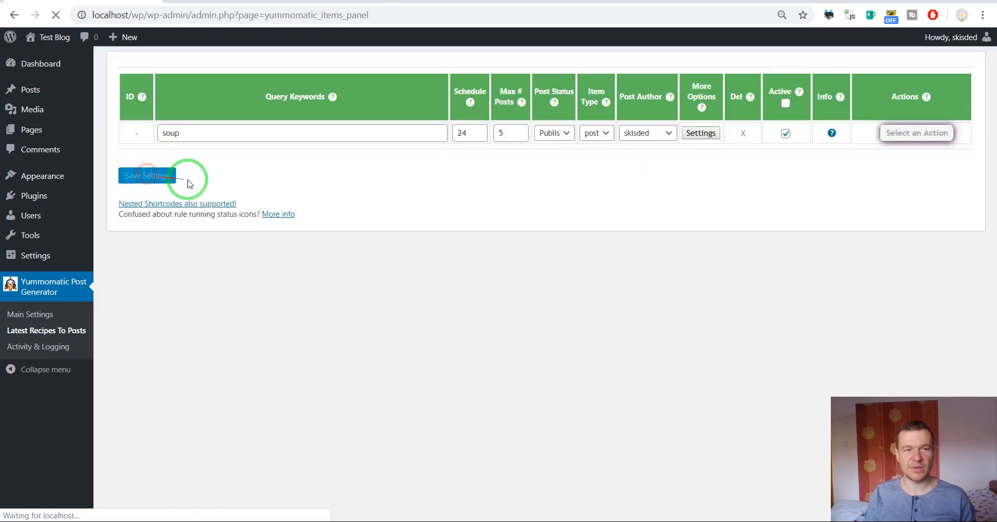
# Run the saved soup rule to import its recipes as posts.
pyautogui.click(895, 133)
pyautogui.click(901, 162)
pyautogui.press('Return')
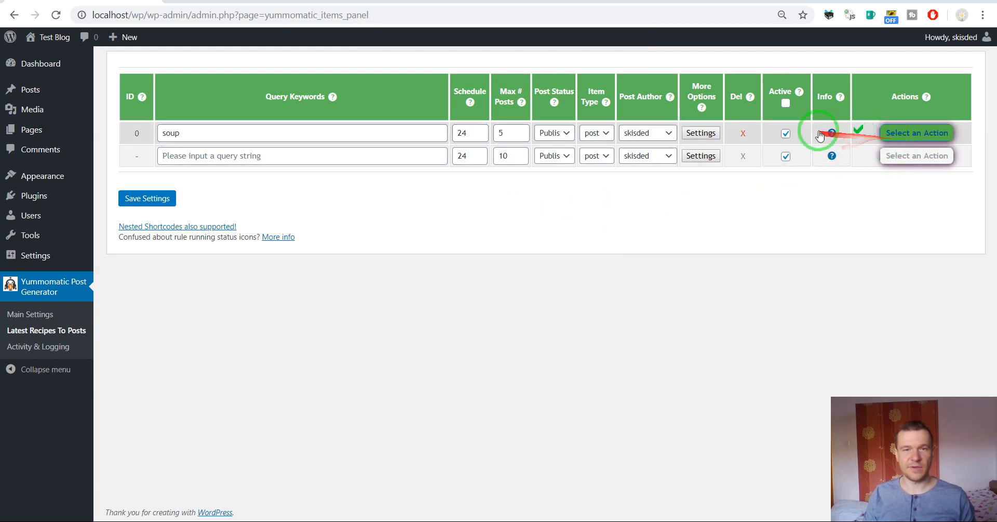
# Open the blog's front page, discarding the unsaved main settings changes, and look over the imported soup posts.
pyautogui.moveTo(51, 37)
pyautogui.click(52, 57)
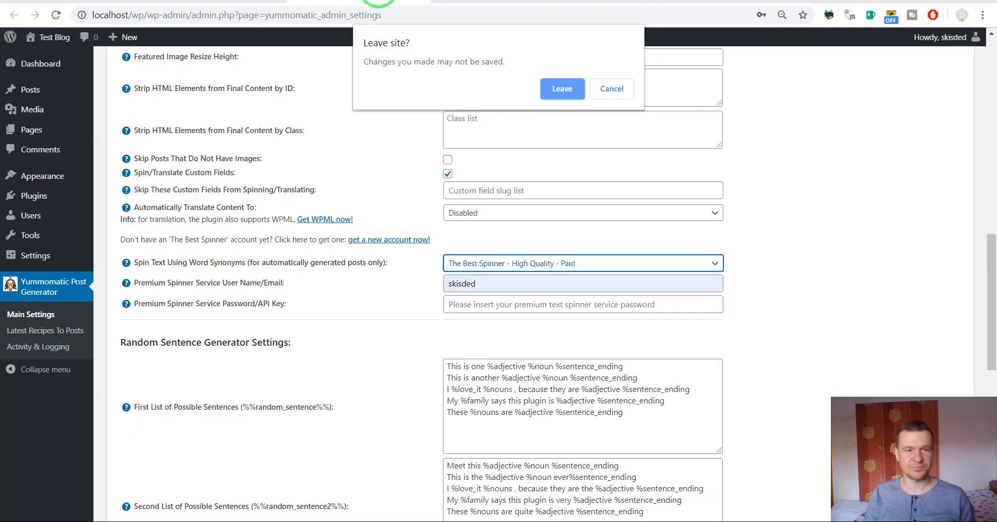
pyautogui.click(559, 89)
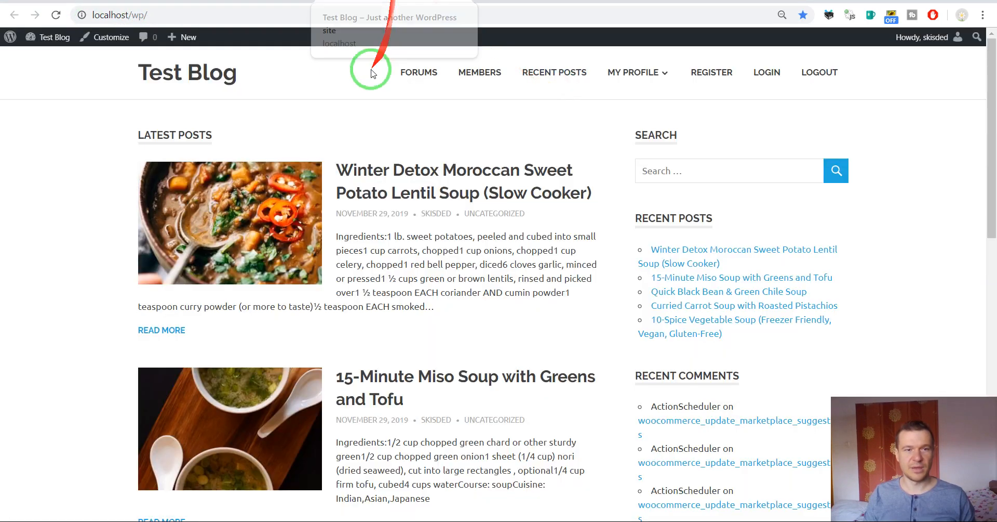
pyautogui.scroll(-13, 91, 228)
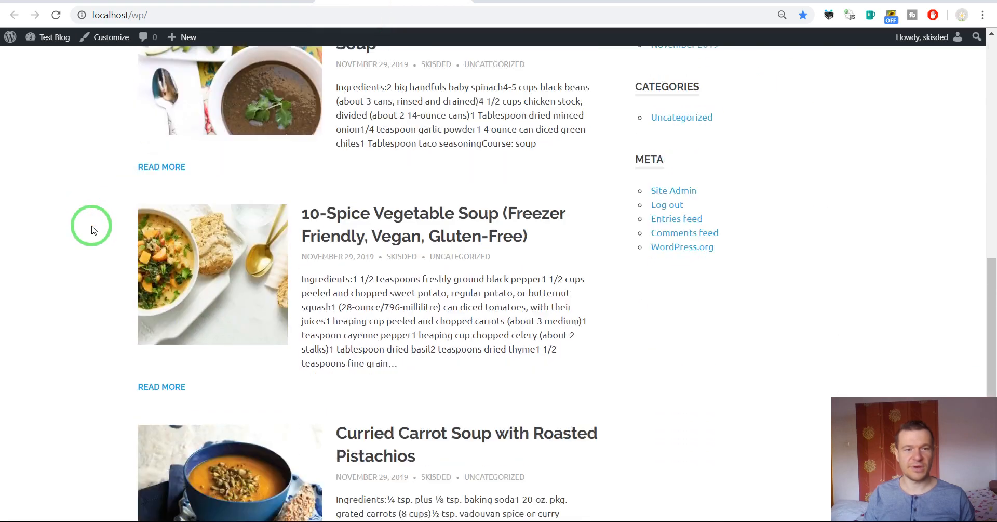
pyautogui.scroll(13, 92, 228)
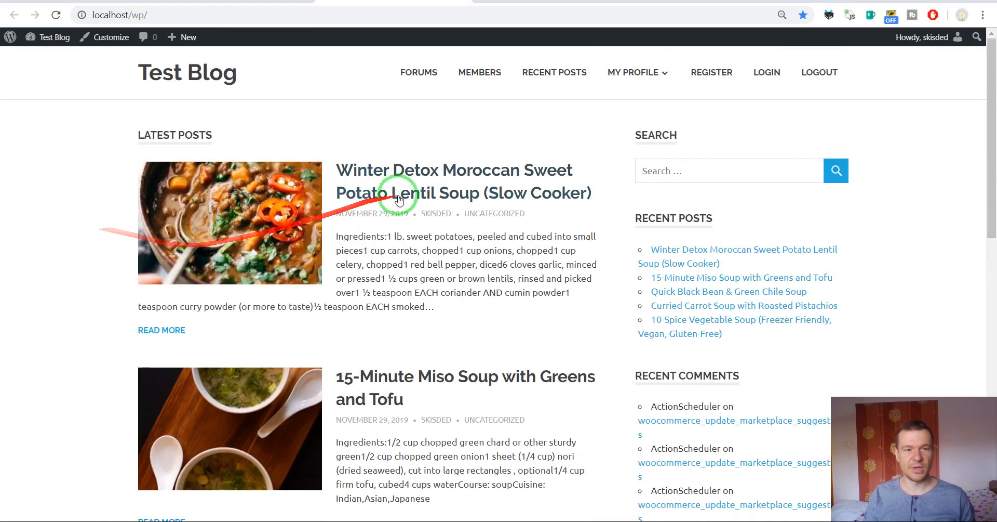
# Open the "Winter Detox Moroccan Sweet Potato Lentil Soup (Slow Cooker)" post and examine its ingredients and course information.
pyautogui.click(380, 170)
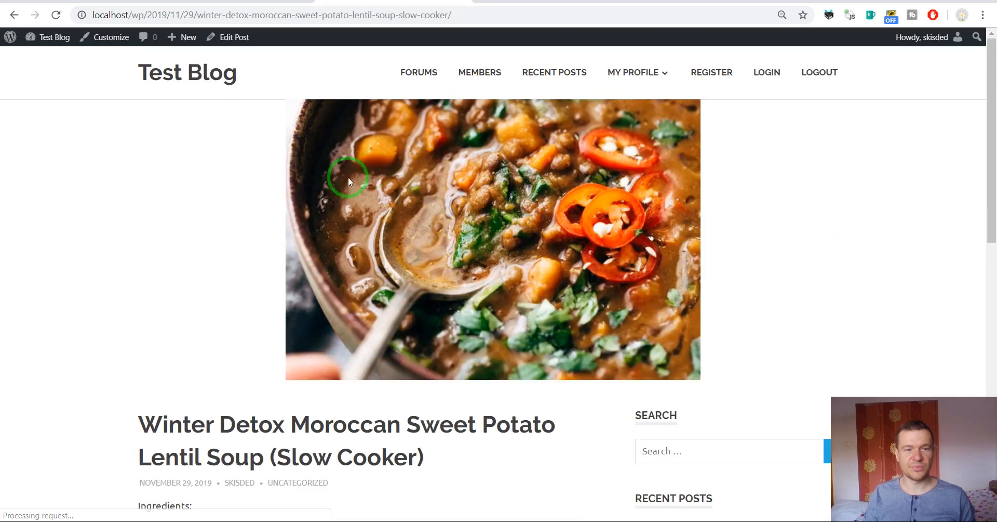
pyautogui.scroll(-7, 252, 191)
pyautogui.scroll(-2, 241, 204)
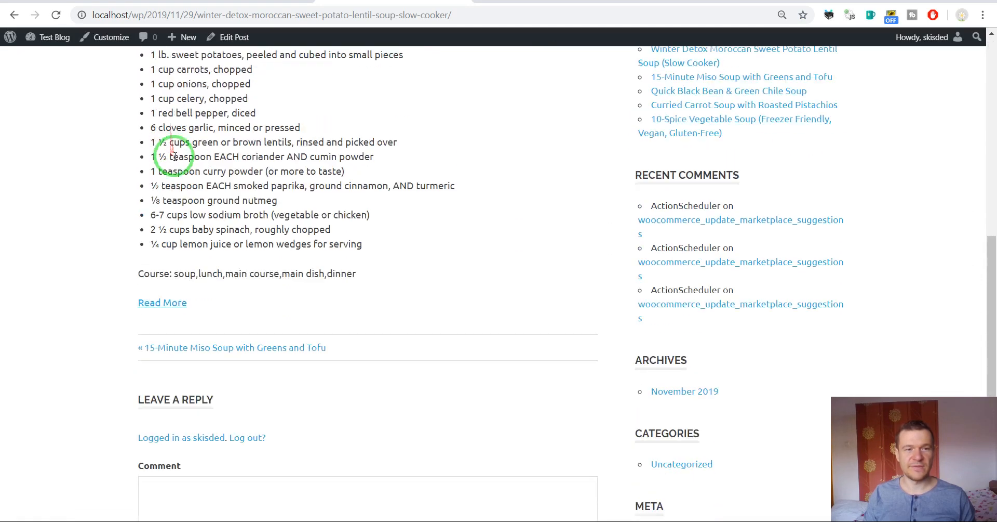
pyautogui.scroll(5, 147, 225)
pyautogui.scroll(-3, 179, 293)
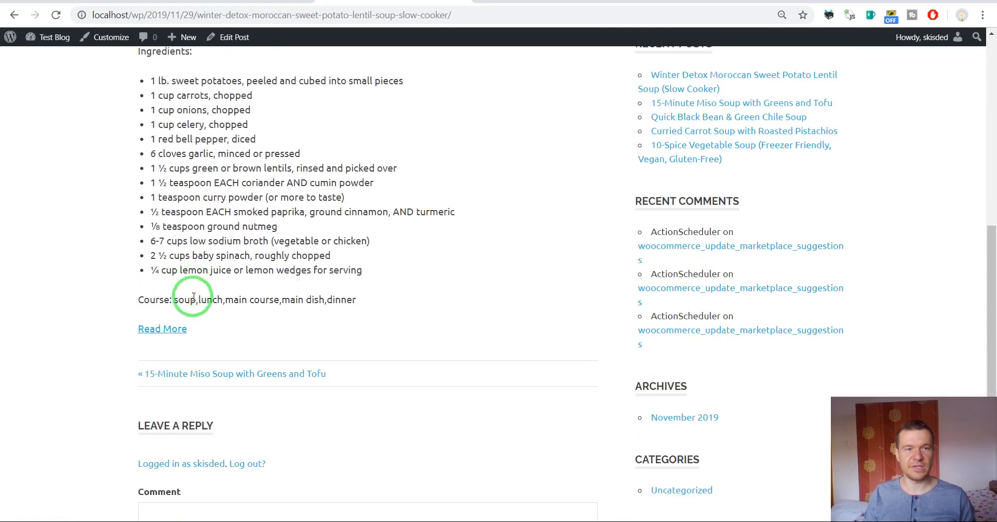
pyautogui.scroll(3, 189, 294)
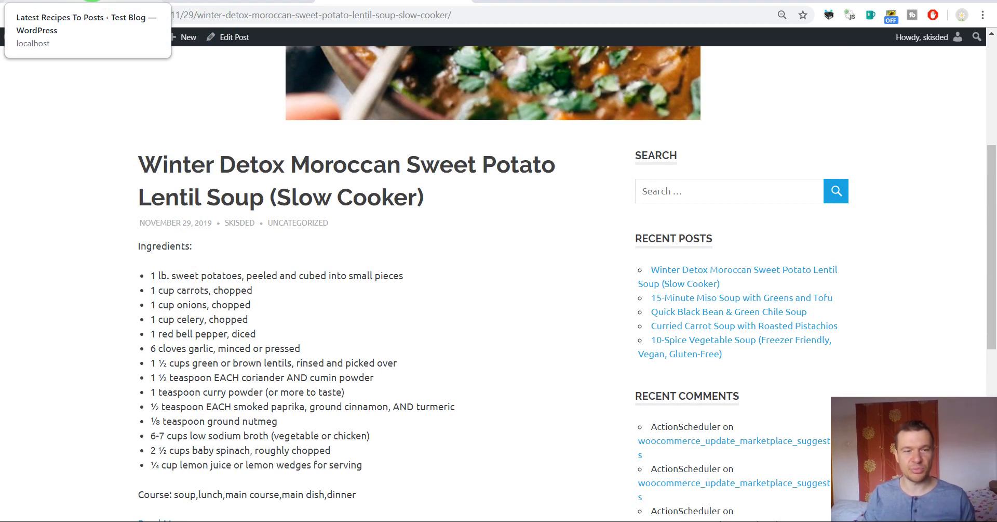
pyautogui.scroll(-4, 142, 178)
pyautogui.scroll(4, 142, 178)
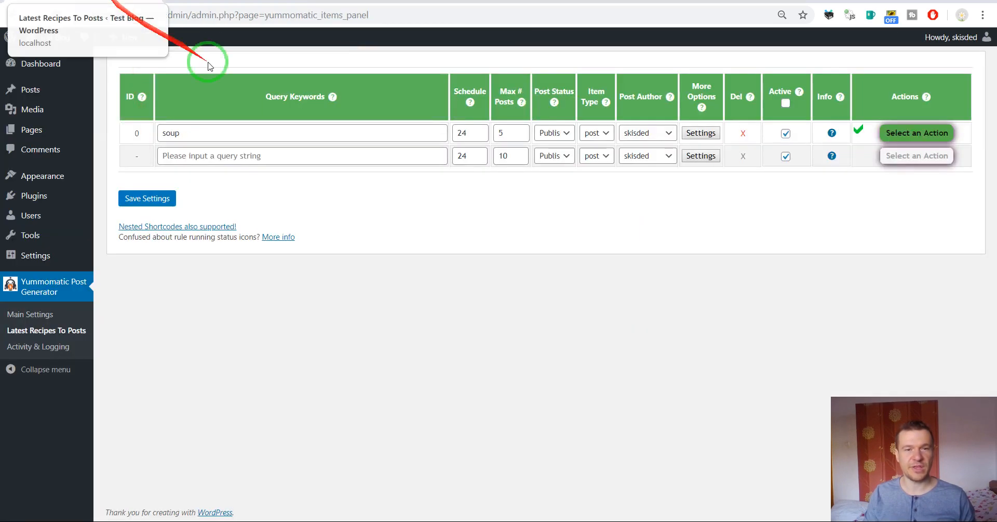
# Check Get Extended Recipe Information in the soup rule's advanced settings and compare it with the content of the imported lentil soup post.
pyautogui.click(701, 133)
pyautogui.scroll(-6, 349, 261)
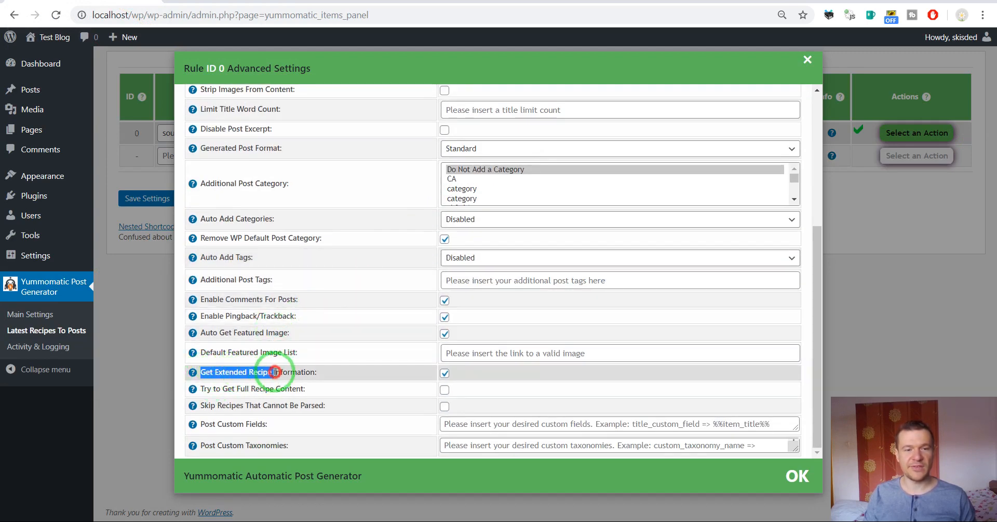
pyautogui.moveTo(314, 372); pyautogui.dragTo(446, 376)
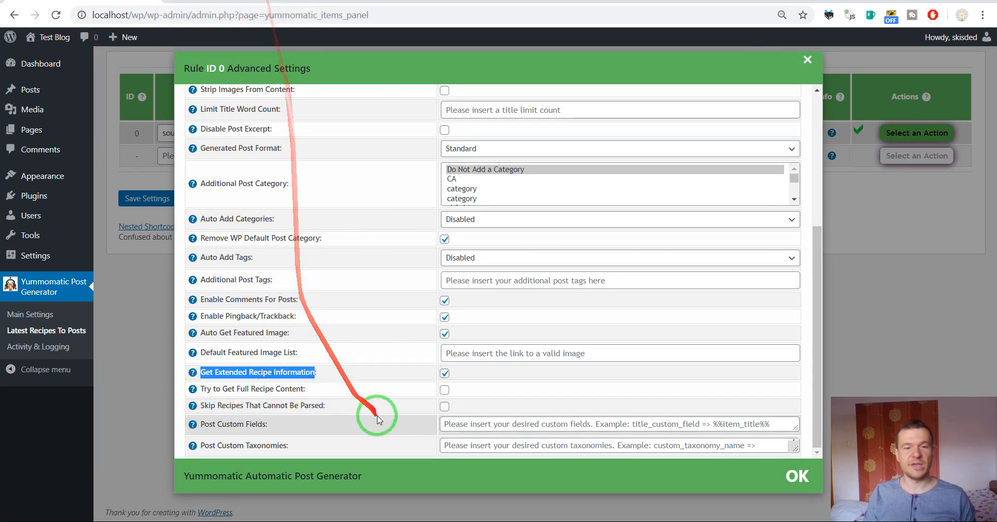
pyautogui.click(384, 1)
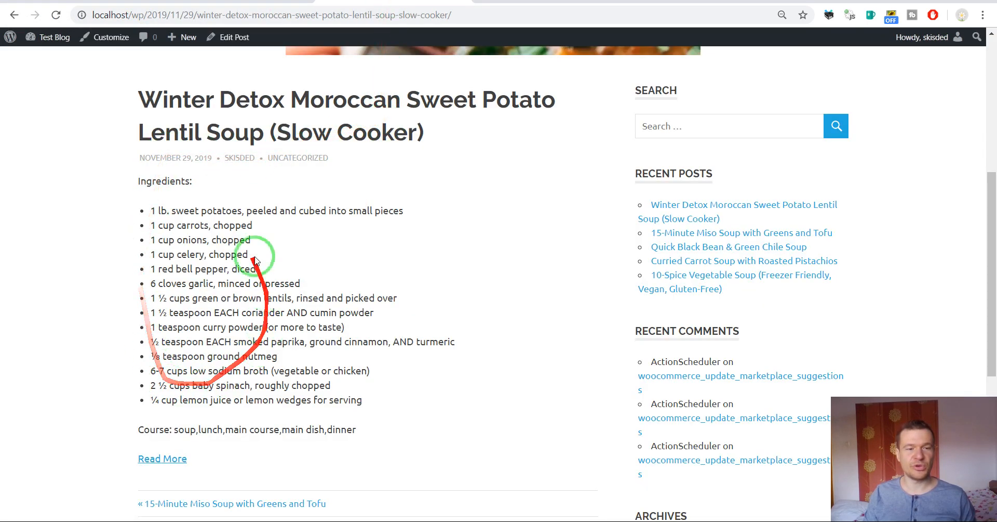
# Review the soup rule's Generated Post Content and Get Extended Recipe Information options against the imported lentil soup post.
pyautogui.click(73, 2)
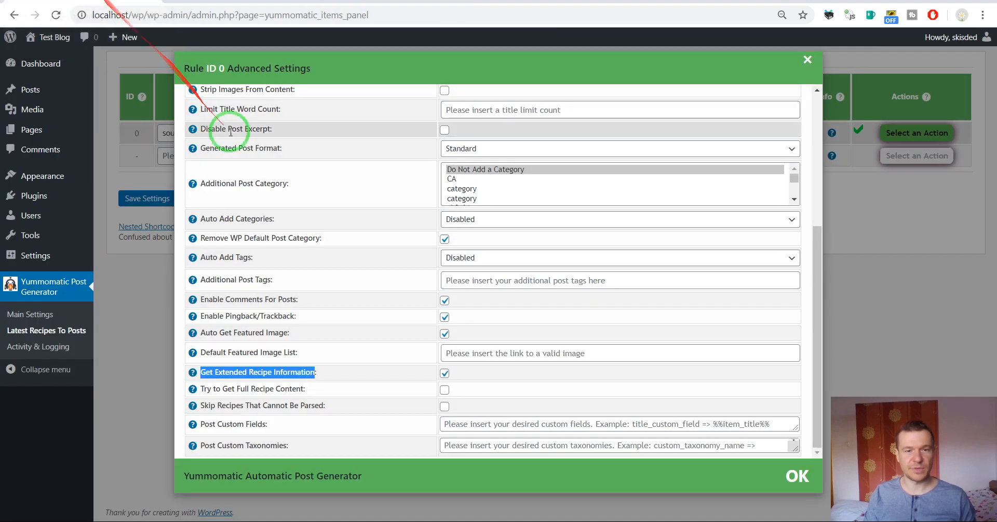
pyautogui.moveTo(192, 124)
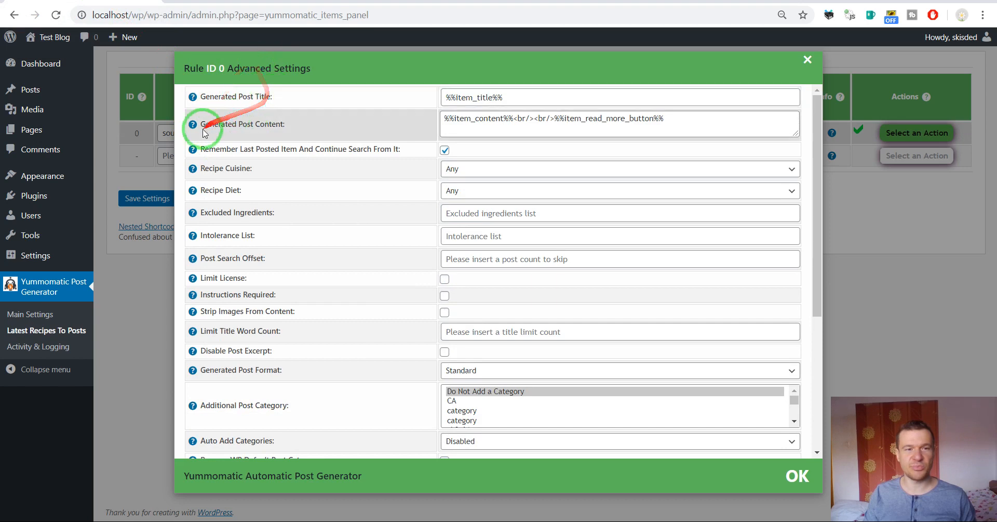
pyautogui.moveTo(200, 125); pyautogui.dragTo(284, 126)
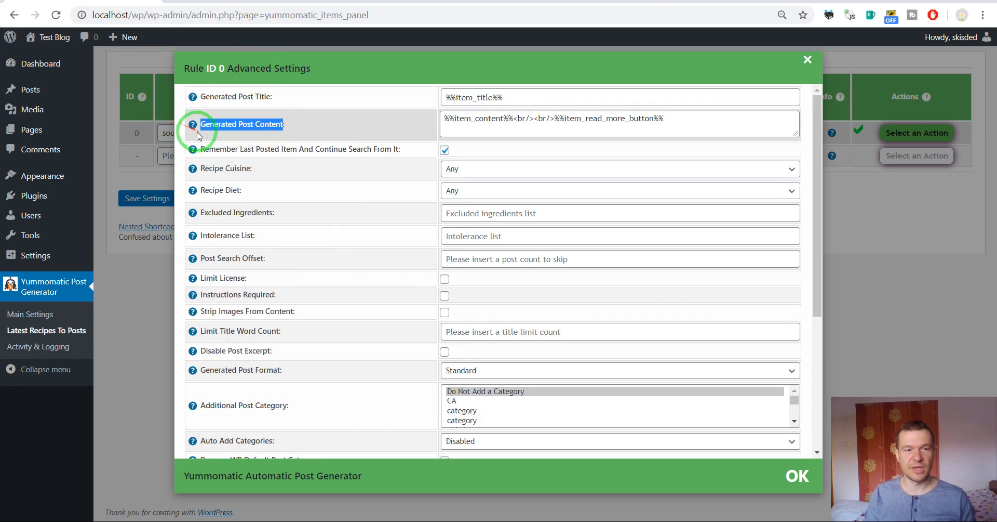
pyautogui.moveTo(193, 124)
pyautogui.moveTo(223, 144); pyautogui.dragTo(289, 334)
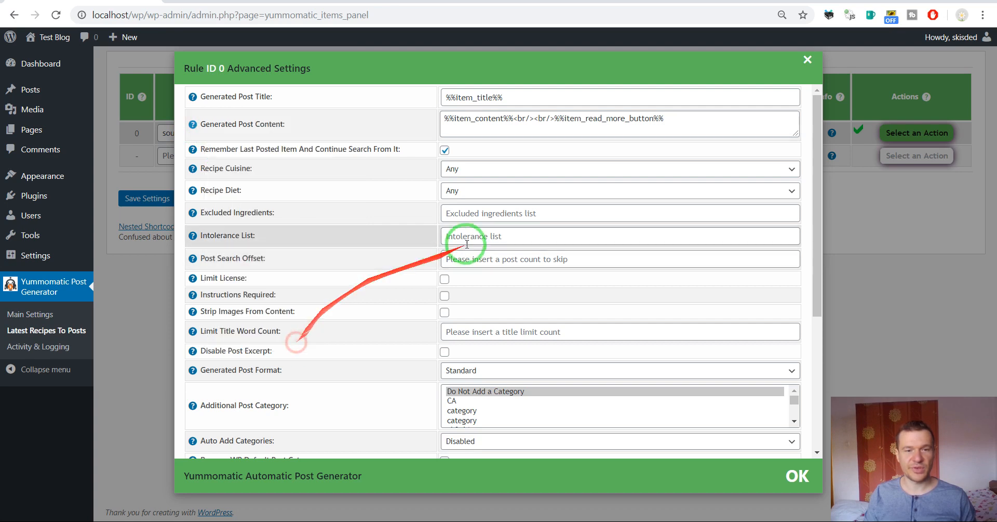
pyautogui.scroll(-5, 382, 202)
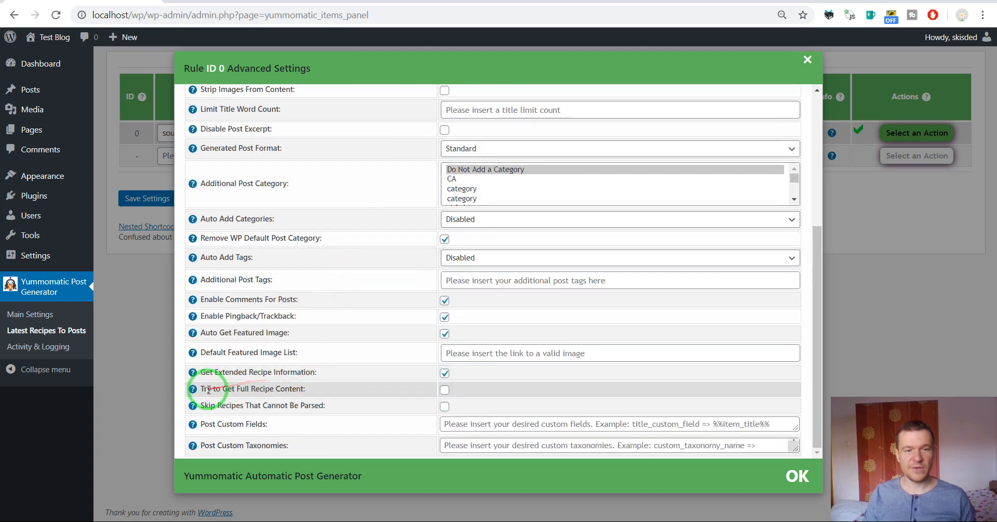
pyautogui.moveTo(203, 371); pyautogui.dragTo(297, 368)
pyautogui.click(227, 1)
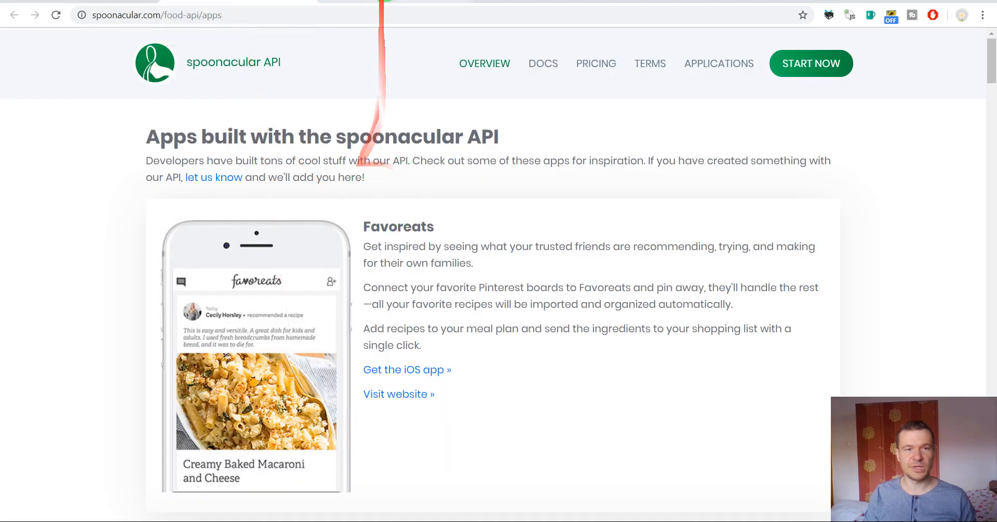
pyautogui.click(322, 1)
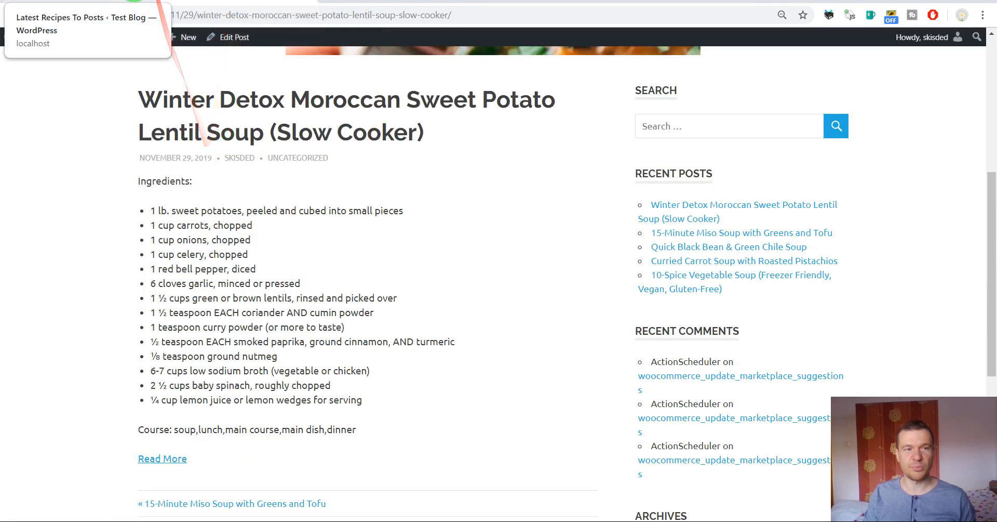
# Turn off Get Extended Recipe Information in the soup rule's advanced settings and save the rules.
pyautogui.click(103, 4)
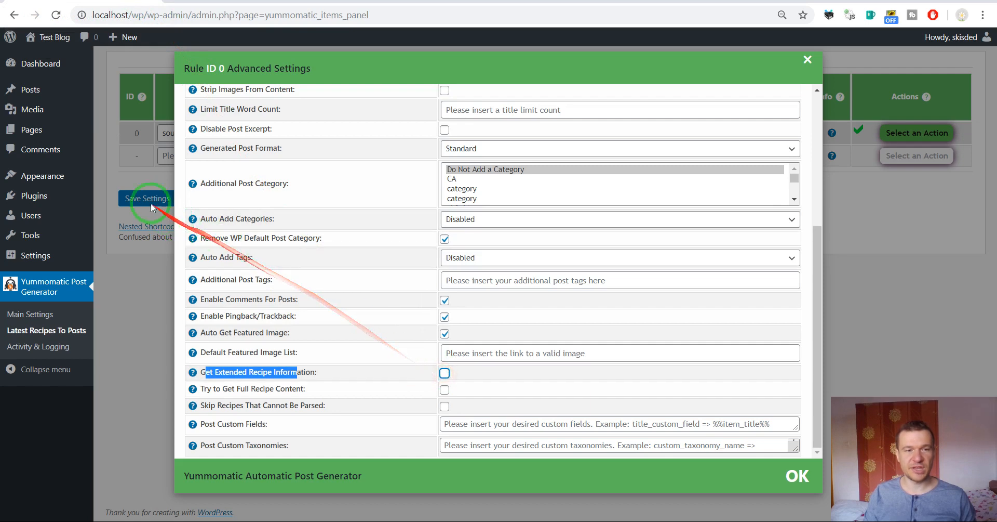
pyautogui.click(141, 197)
pyautogui.click(145, 198)
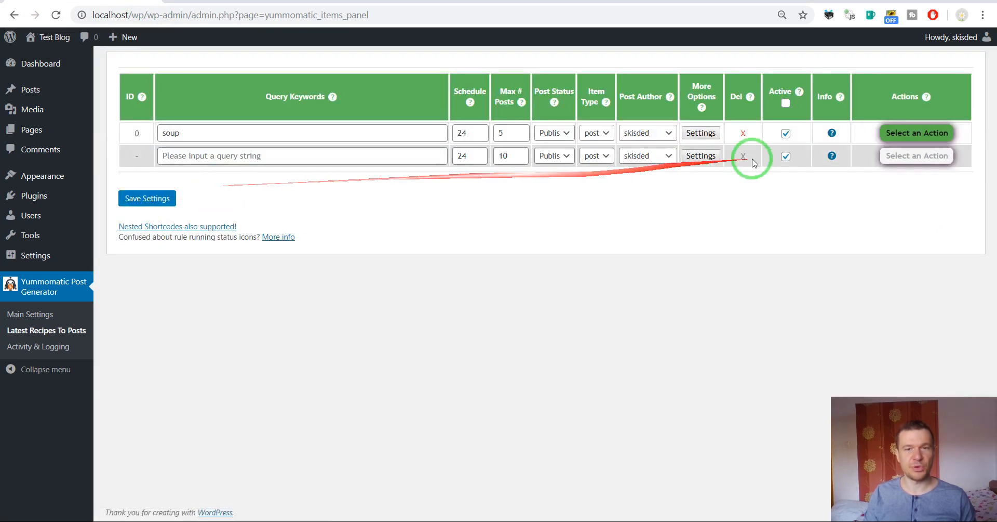
# Permanently delete all posts generated by the soup rule and run the rule again without extended recipe information.
pyautogui.click(906, 133)
pyautogui.click(900, 179)
pyautogui.press('Return')
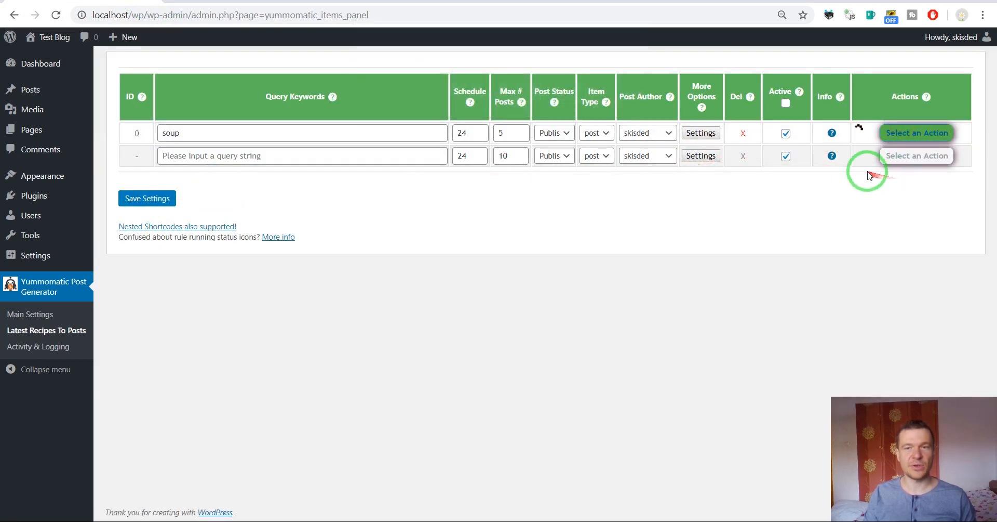
pyautogui.click(901, 134)
pyautogui.click(902, 157)
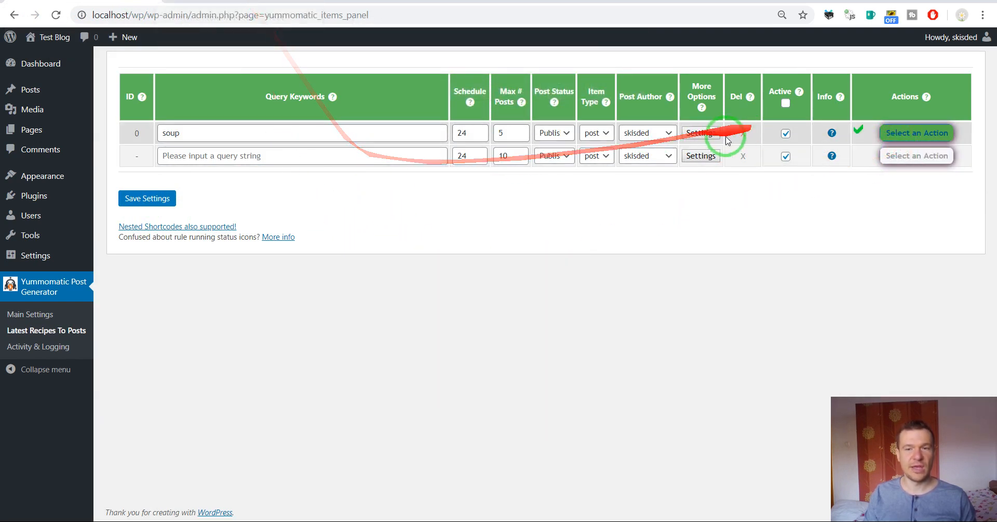
# Return to the blog's front page and look over the newly imported soup posts.
pyautogui.click(232, 3)
pyautogui.scroll(6, 231, 105)
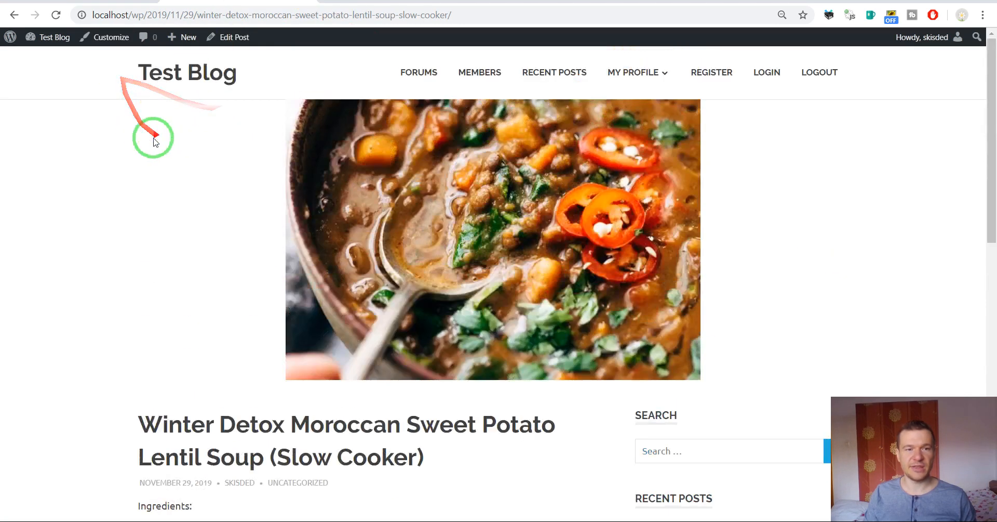
pyautogui.click(188, 71)
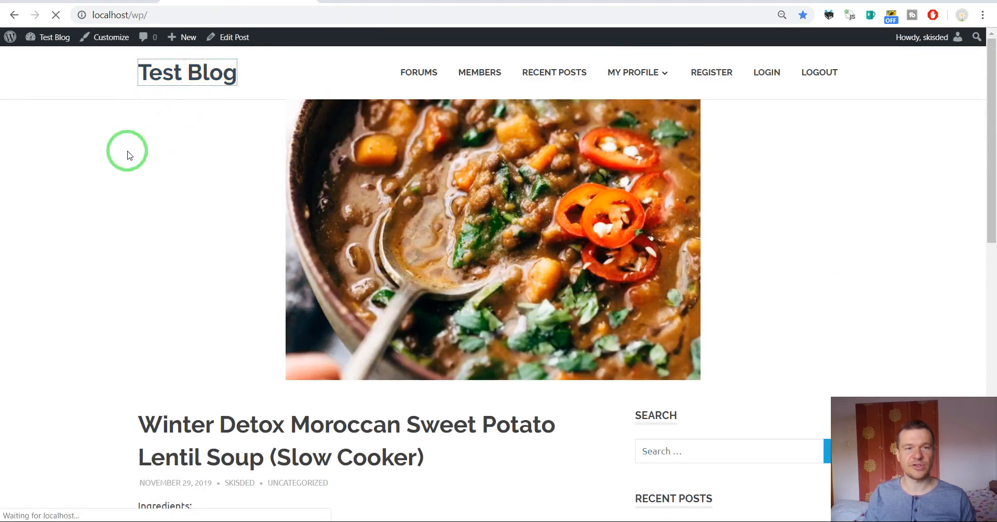
pyautogui.scroll(-2, 134, 175)
pyautogui.scroll(2, 413, 81)
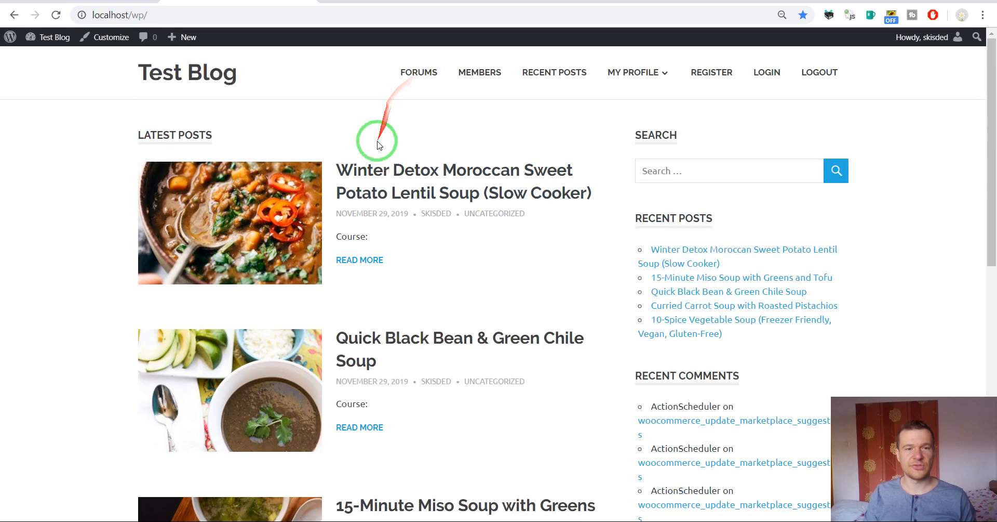
# Open the "Winter Detox Moroccan Sweet Potato Lentil Soup (Slow Cooker)" post and examine its content without extended recipe information.
pyautogui.click(365, 169)
pyautogui.scroll(-5, 134, 242)
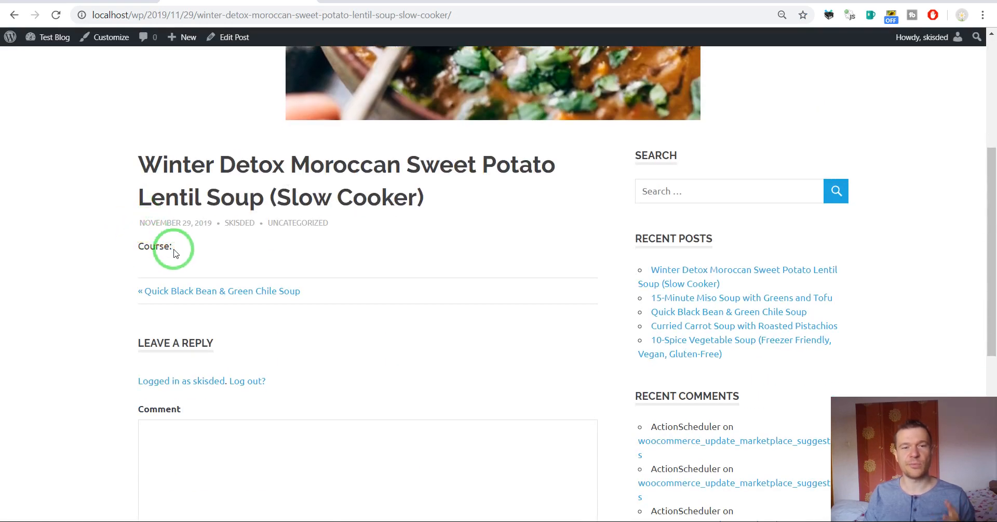
pyautogui.scroll(4, 176, 253)
pyautogui.moveTo(138, 357); pyautogui.dragTo(414, 392)
pyautogui.scroll(2, 457, 218)
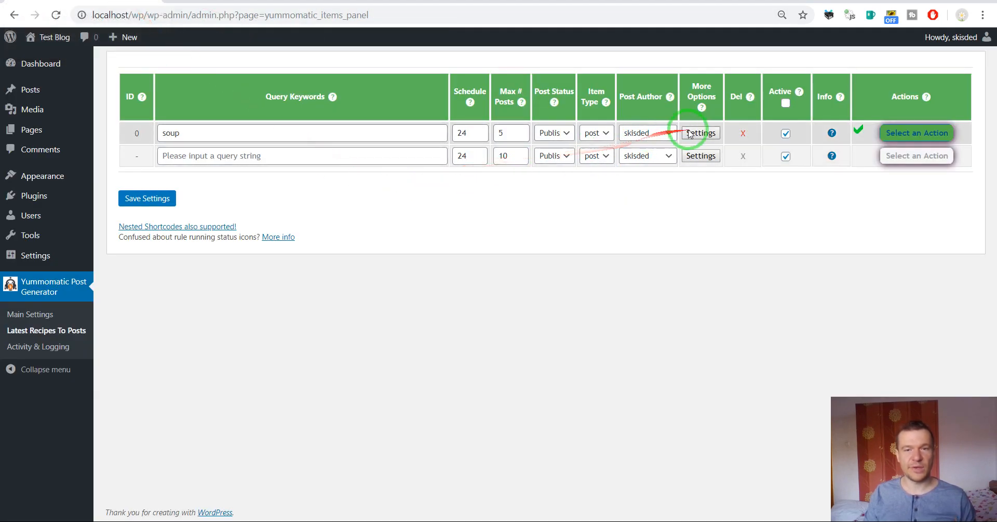
# Enable Get Extended Recipe Information and Try to Get Full Recipe Content in the soup rule's advanced settings and save the rules.
pyautogui.click(692, 132)
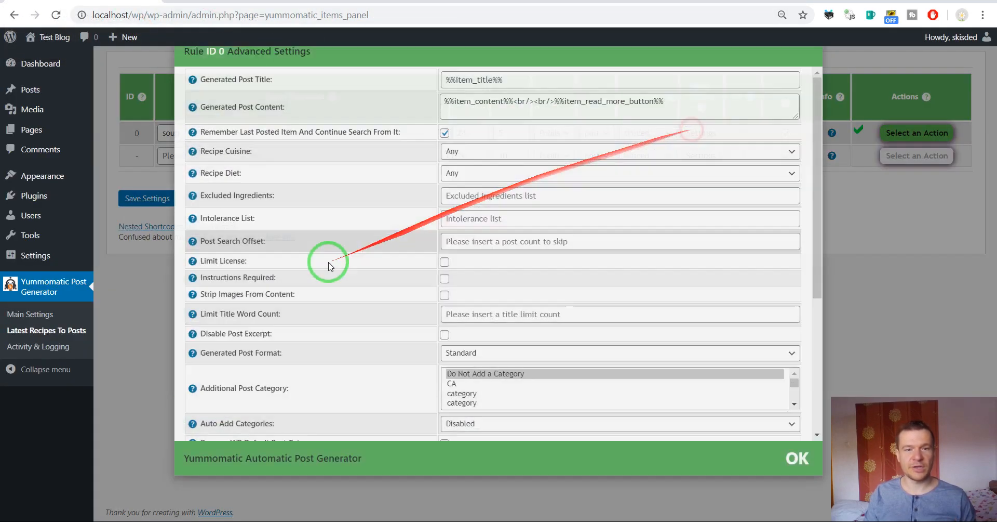
pyautogui.scroll(-4, 353, 275)
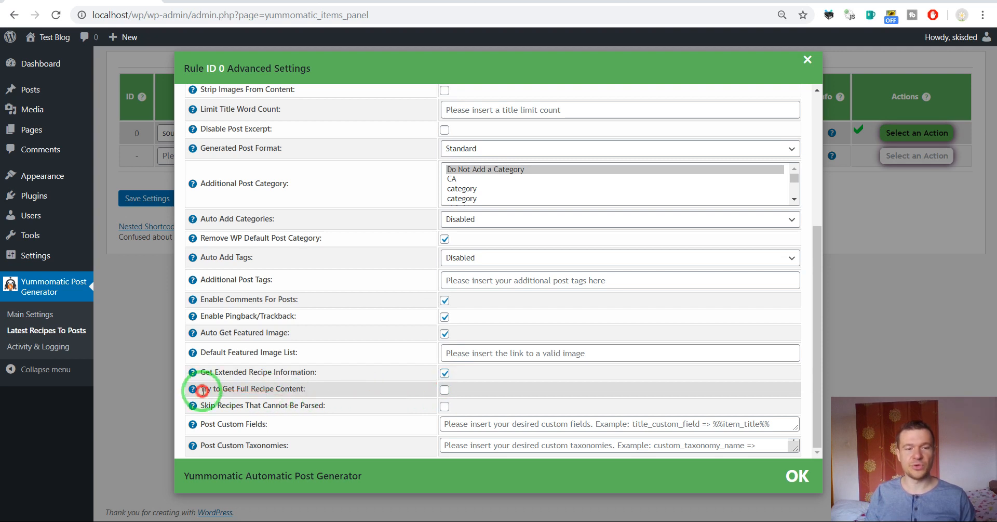
pyautogui.moveTo(202, 390); pyautogui.dragTo(305, 389)
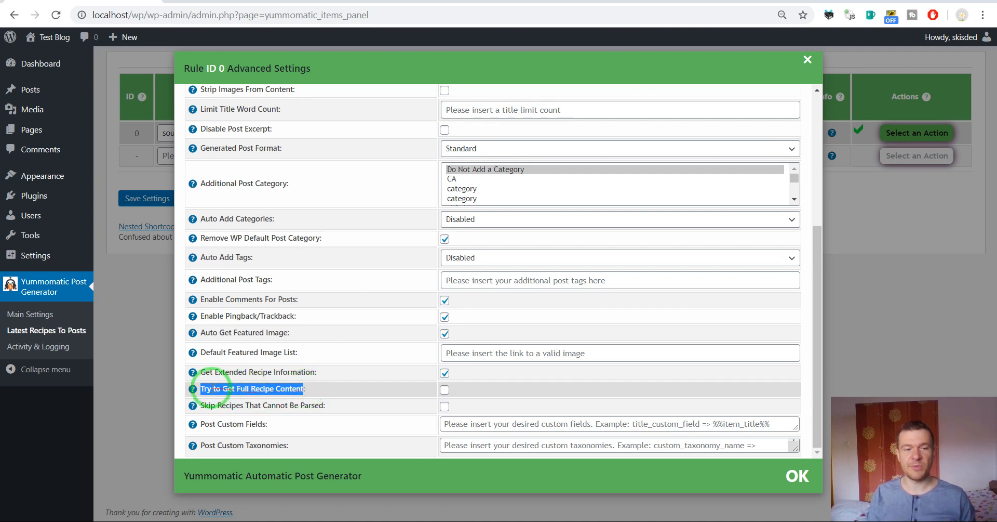
pyautogui.click(444, 389)
pyautogui.moveTo(198, 372); pyautogui.dragTo(319, 375)
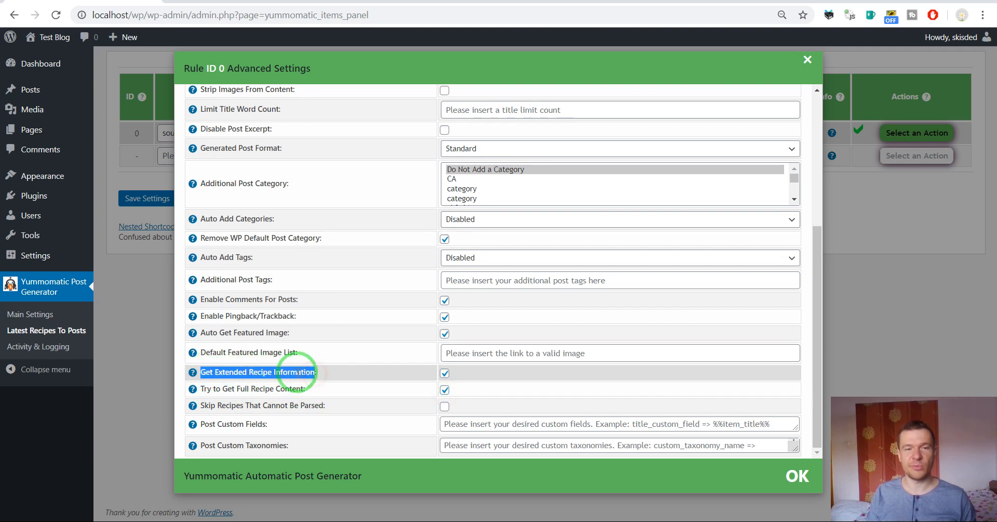
pyautogui.moveTo(210, 373); pyautogui.dragTo(308, 371)
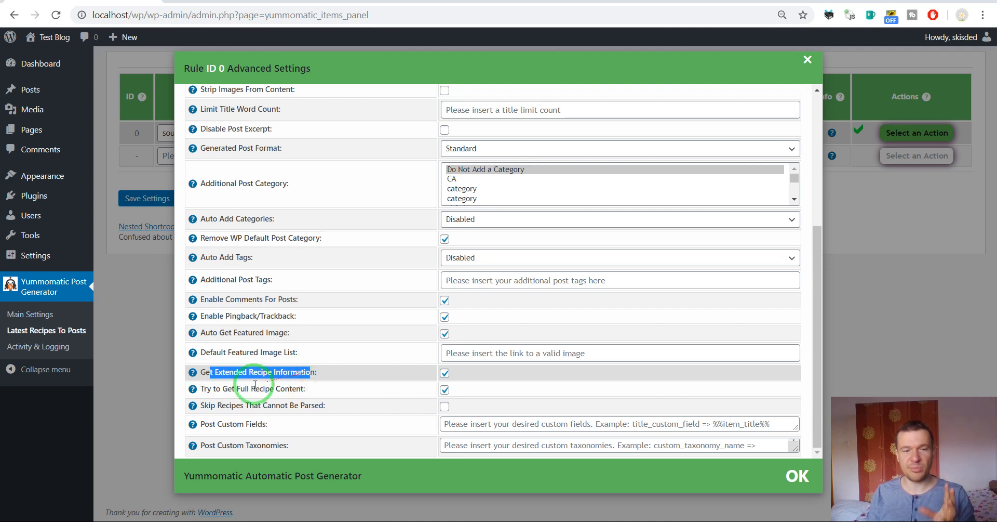
pyautogui.moveTo(204, 388); pyautogui.dragTo(302, 388)
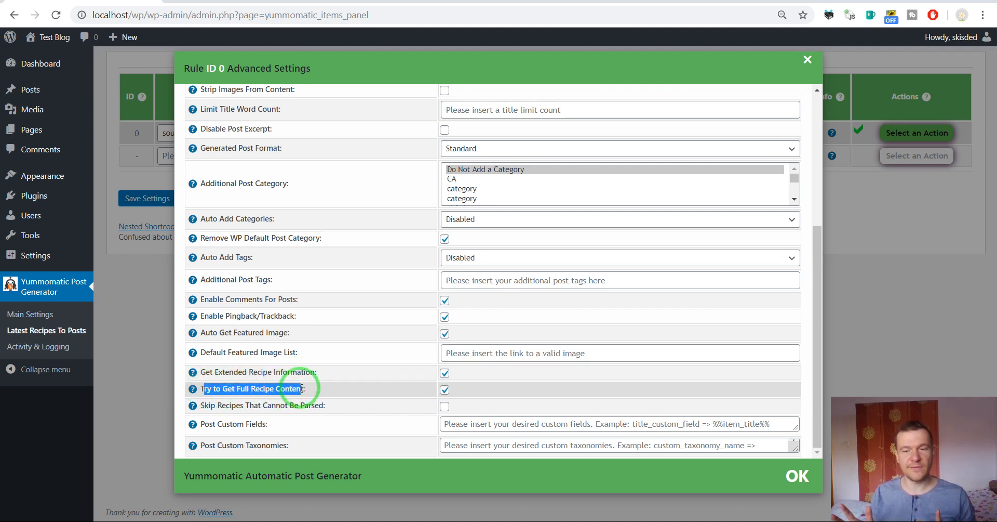
pyautogui.click(125, 275)
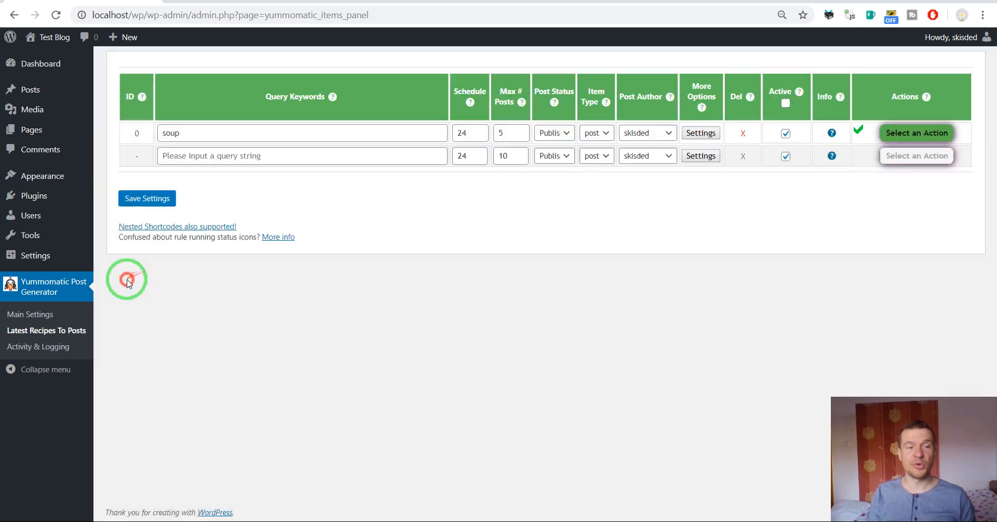
pyautogui.click(147, 198)
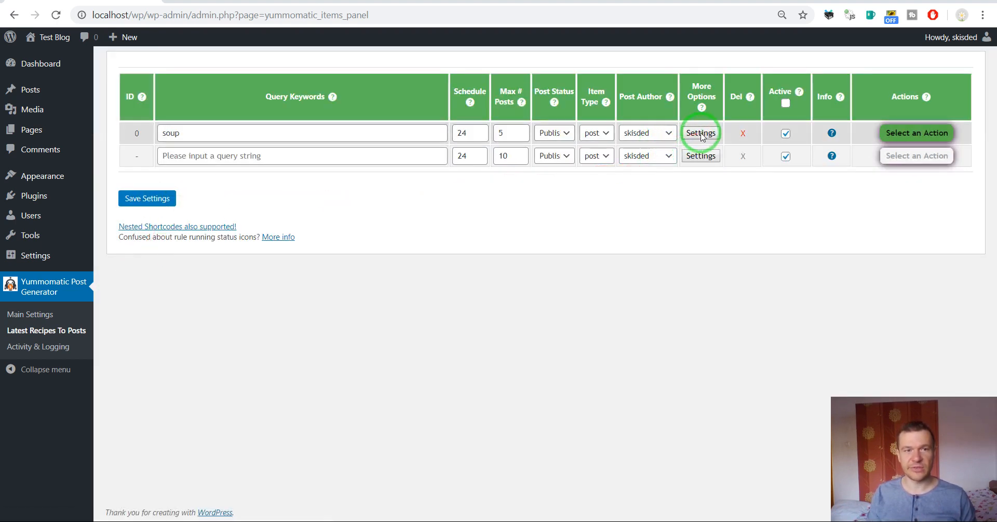
# Permanently delete the soup rule's existing posts and rerun the rule to import the recipes with full content.
pyautogui.click(902, 134)
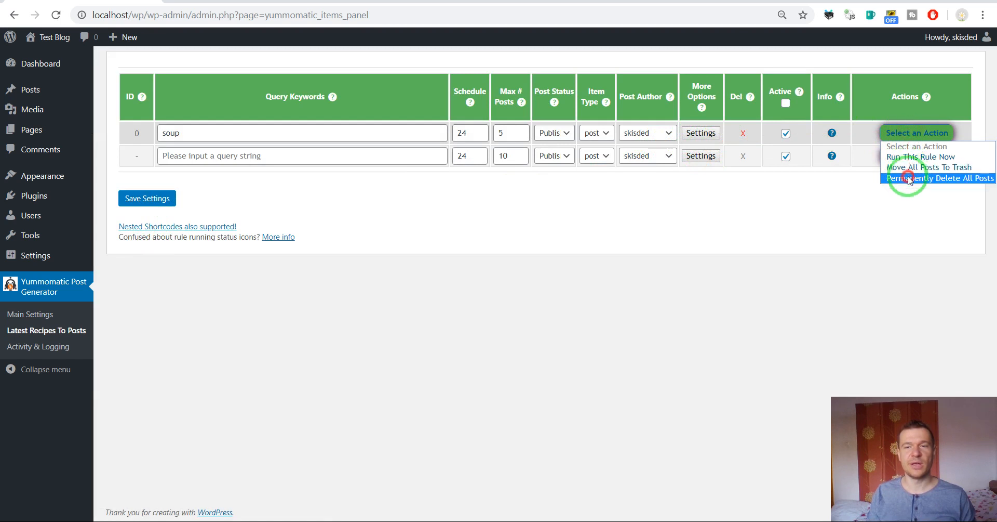
pyautogui.click(904, 154)
pyautogui.click(902, 138)
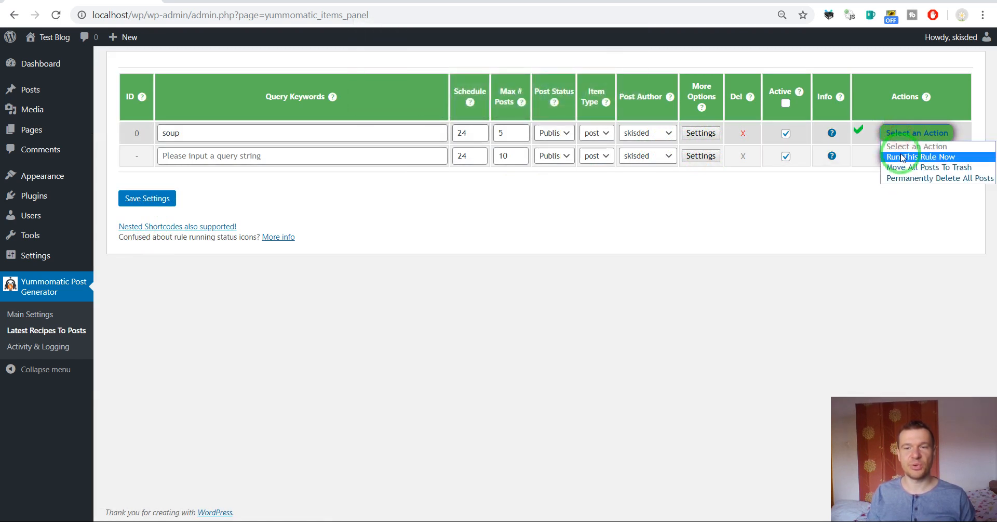
pyautogui.click(906, 156)
pyautogui.press('Return')
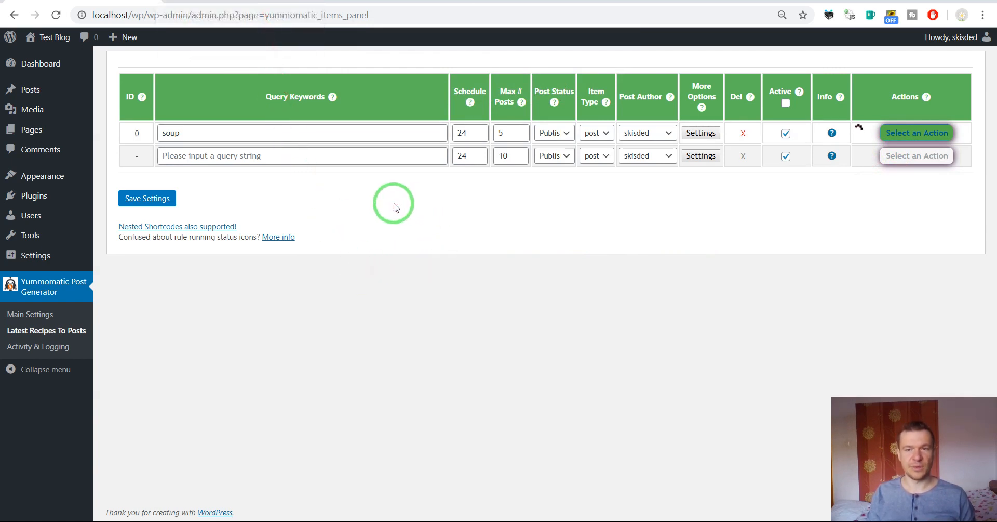
pyautogui.moveTo(837, 161)
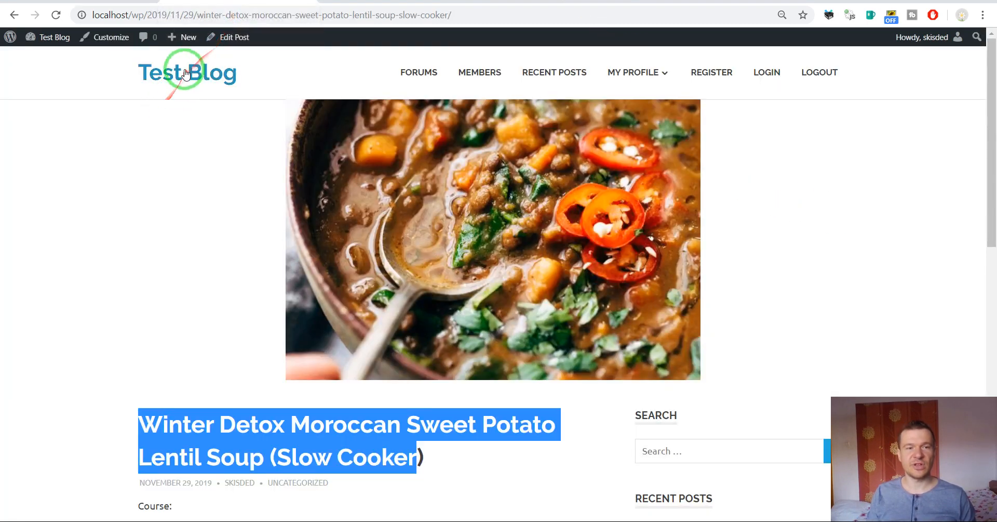
# Open the reimported Moroccan sweet potato lentil soup post from the front page and examine its introduction, ingredients and instructions.
pyautogui.click(186, 74)
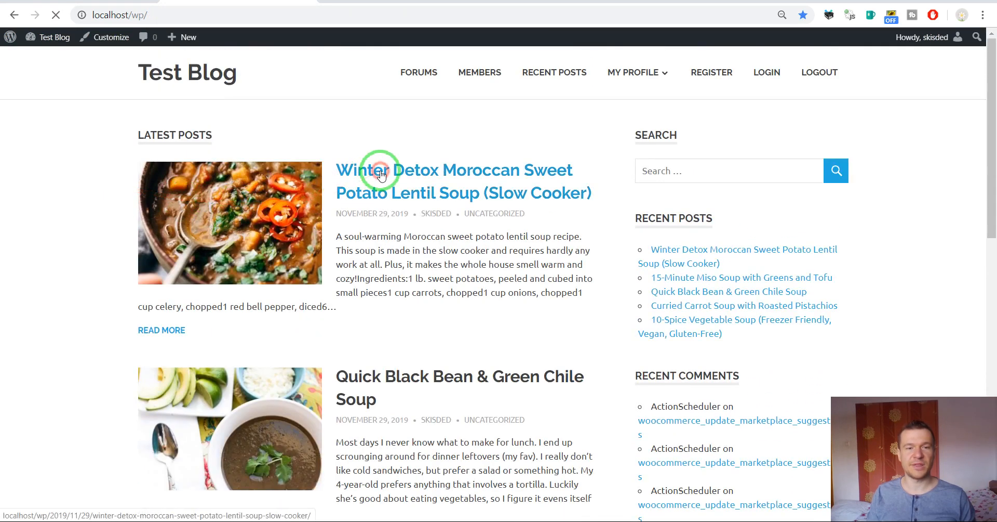
pyautogui.click(360, 187)
pyautogui.scroll(-3, 218, 204)
pyautogui.scroll(-6, 178, 202)
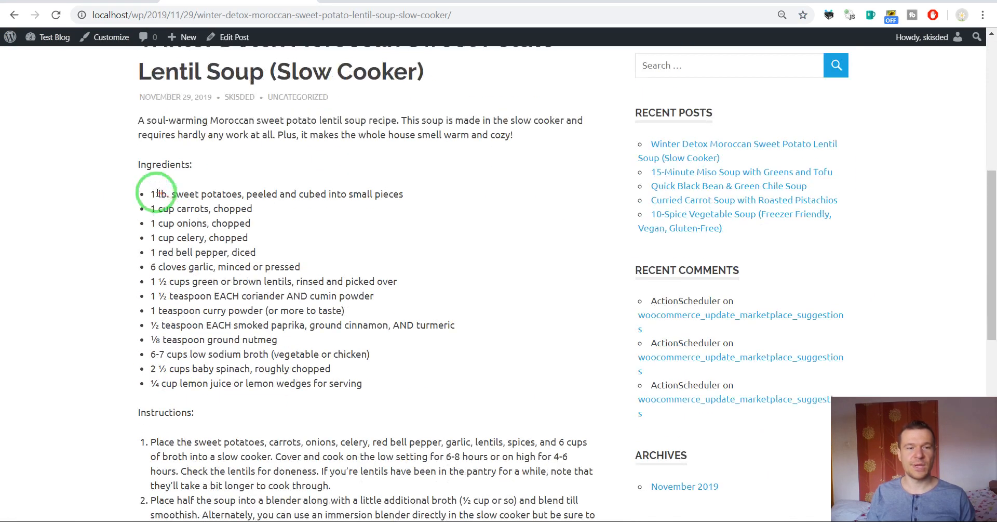
pyautogui.scroll(-1, 151, 197)
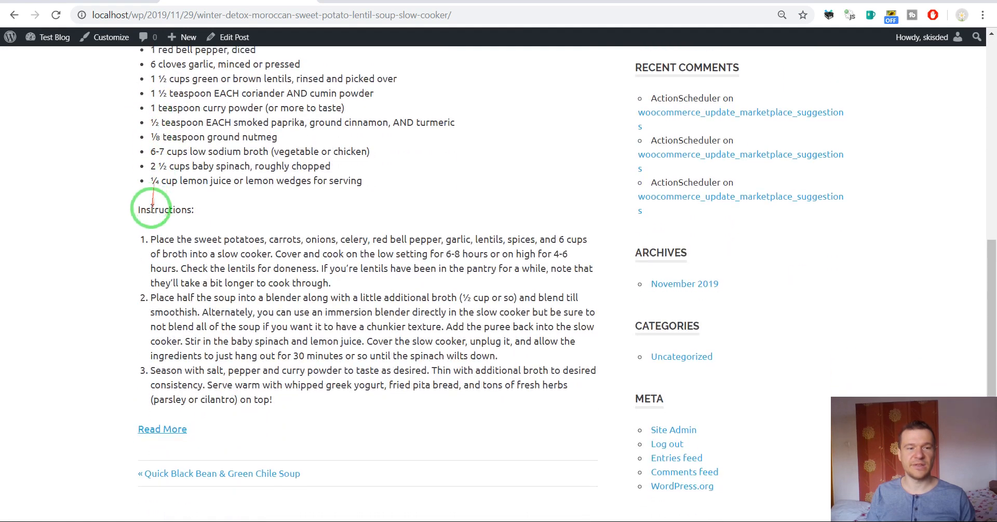
pyautogui.scroll(5, 151, 156)
pyautogui.moveTo(151, 117); pyautogui.dragTo(316, 132)
pyautogui.scroll(-2, 208, 218)
pyautogui.scroll(-2, 188, 208)
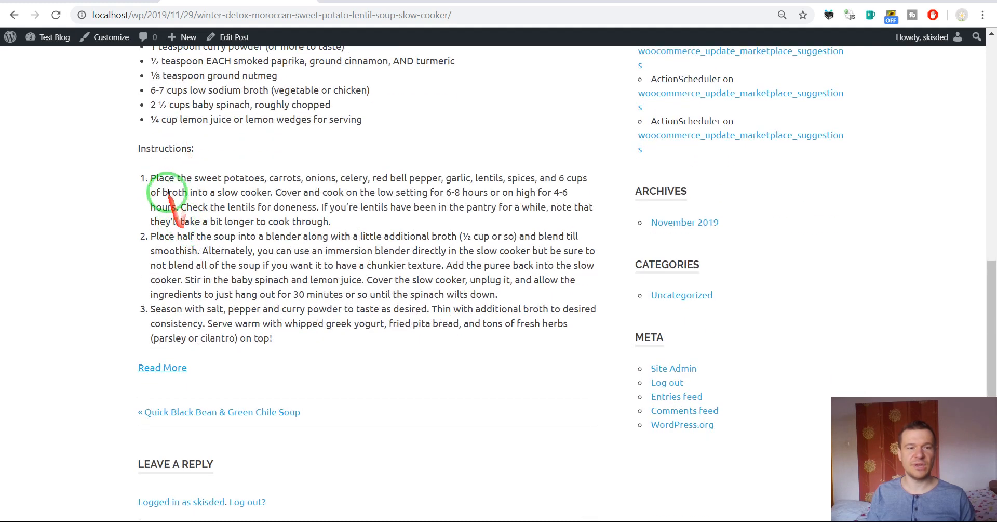
pyautogui.moveTo(165, 178); pyautogui.dragTo(222, 222)
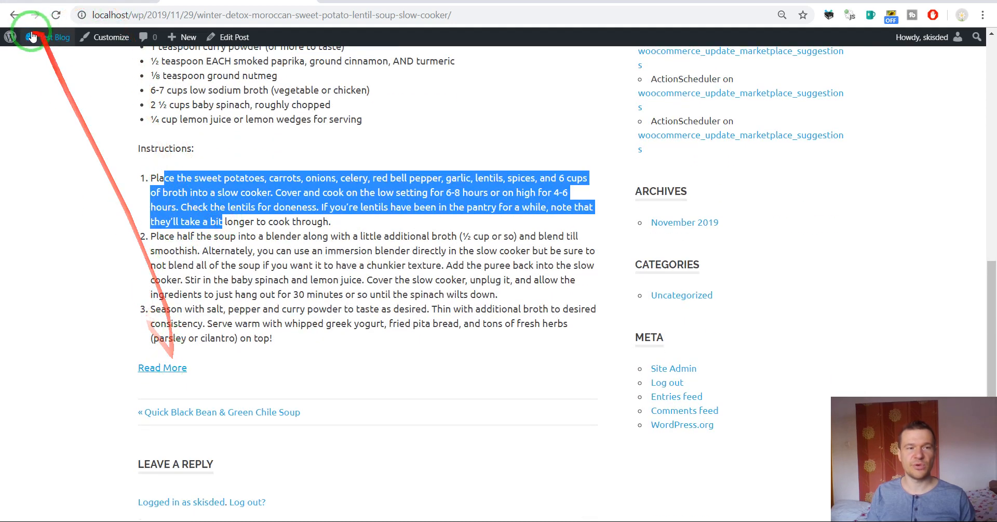
# Go back to the blog's front page and look through the excerpts of the other reimported soup posts.
pyautogui.scroll(5, 22, 65)
pyautogui.click(5, 16)
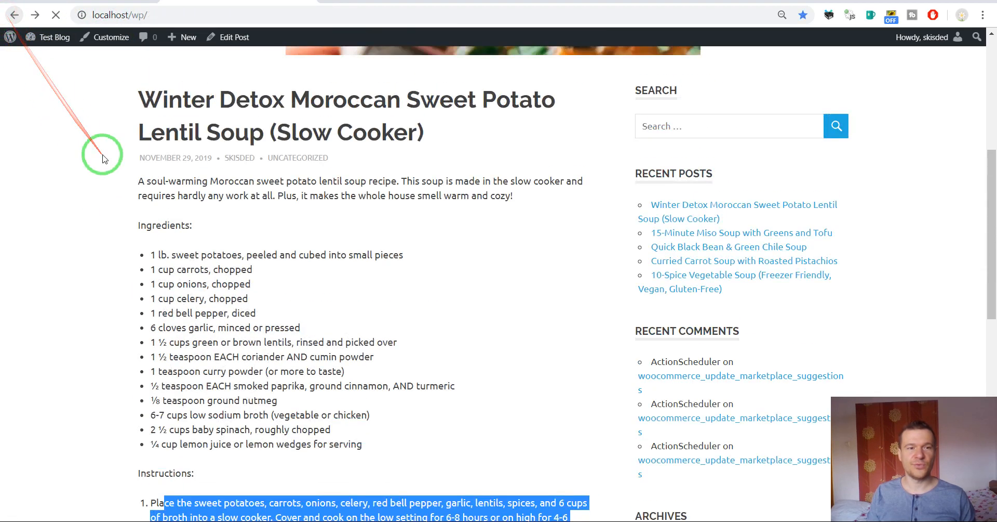
pyautogui.scroll(-2, 244, 210)
pyautogui.scroll(-7, 244, 209)
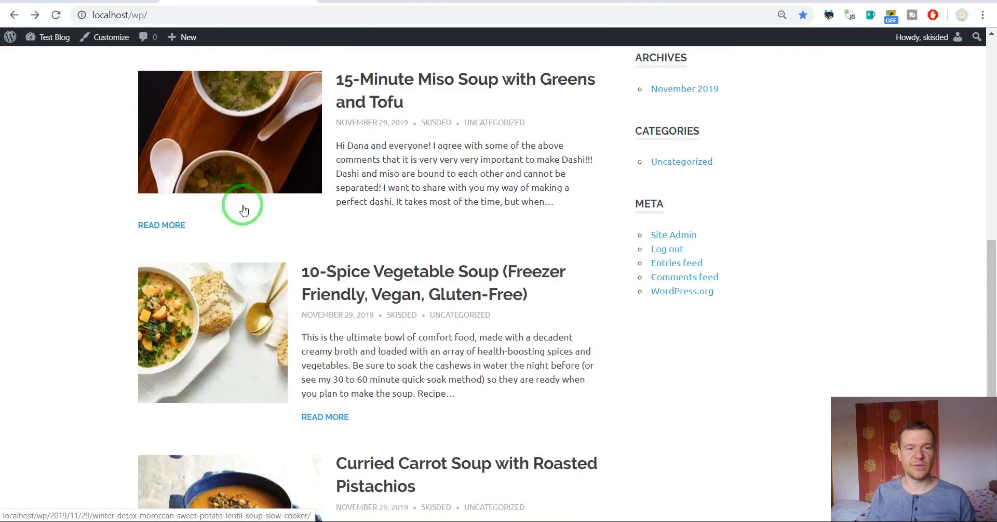
# Open the 10-Spice Vegetable Soup post from the front page and examine its introduction, ingredients and instructions.
pyautogui.click(338, 257)
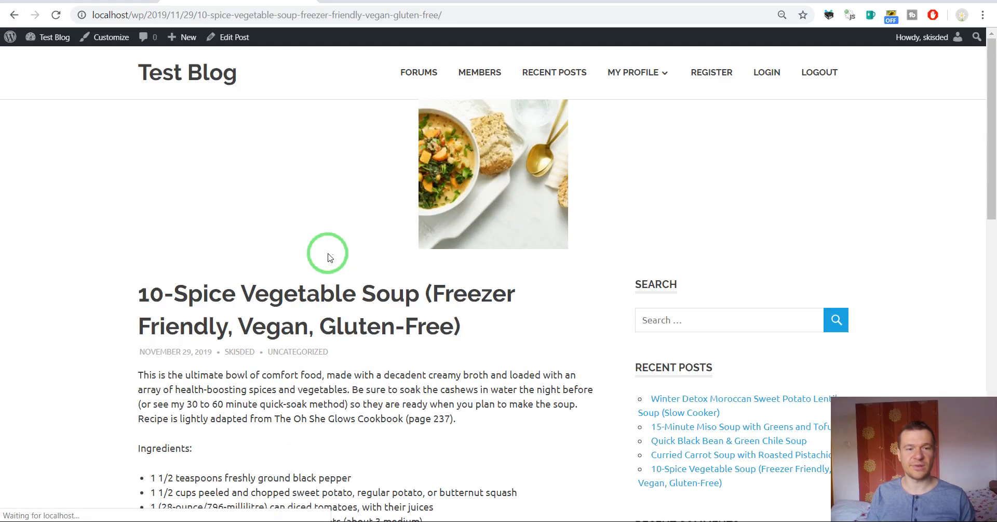
pyautogui.scroll(-5, 327, 256)
pyautogui.moveTo(142, 115); pyautogui.dragTo(250, 144)
pyautogui.moveTo(204, 232); pyautogui.dragTo(218, 277)
pyautogui.scroll(-6, 216, 273)
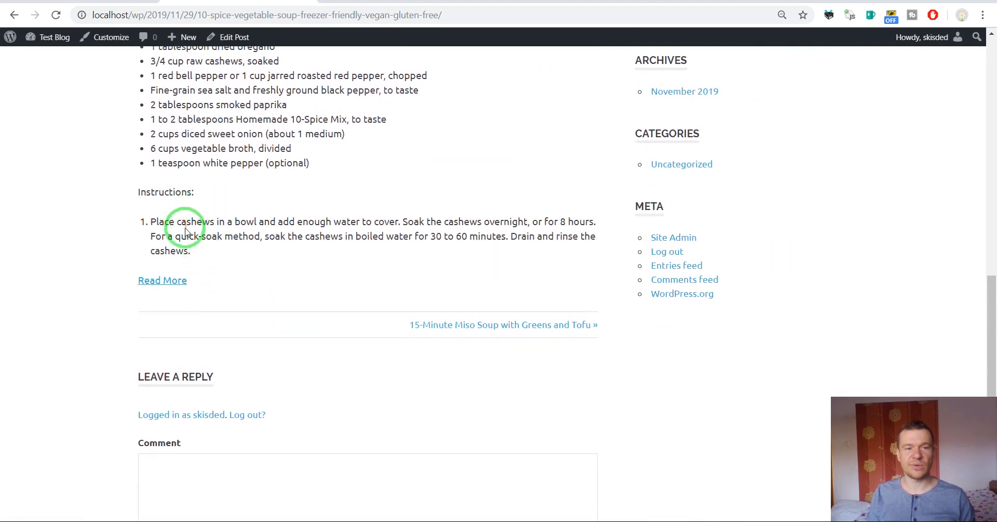
pyautogui.scroll(9, 185, 218)
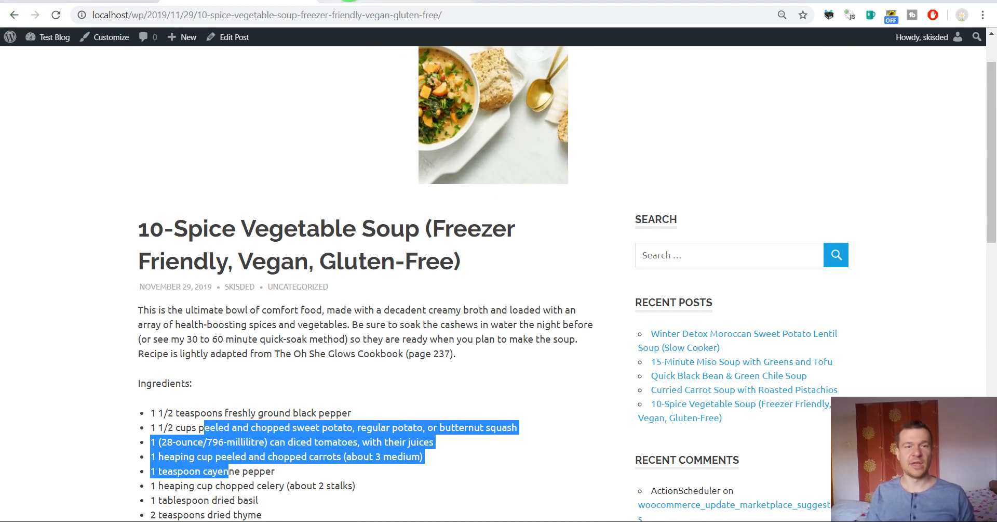
# View the Yummly API shutdown notice and check the Cook plan's daily point allowance on the Spoonacular pricing page.
pyautogui.click(356, 1)
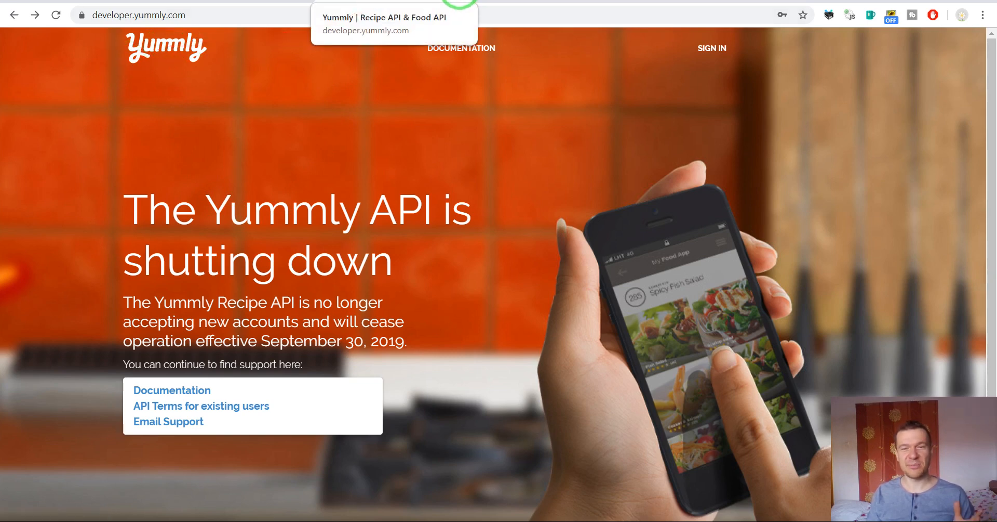
pyautogui.click(459, 2)
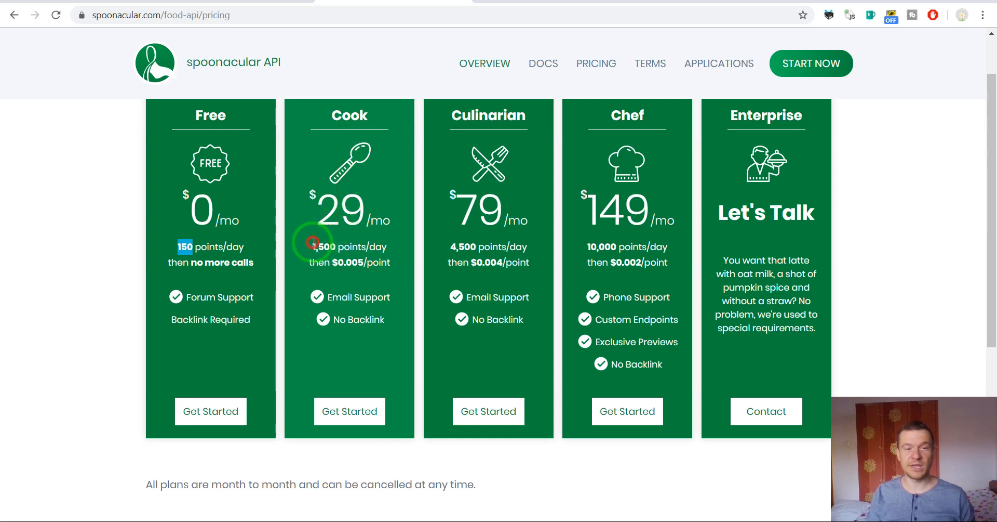
pyautogui.moveTo(313, 242); pyautogui.dragTo(339, 246)
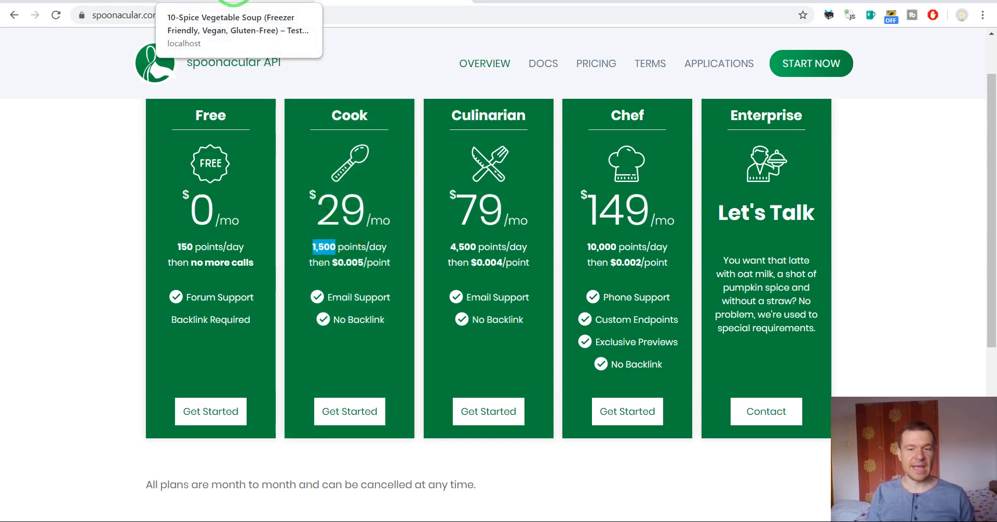
# Look over the 10-Spice Vegetable Soup post again and return to the plugin's Latest Recipes To Posts rules.
pyautogui.click(234, 1)
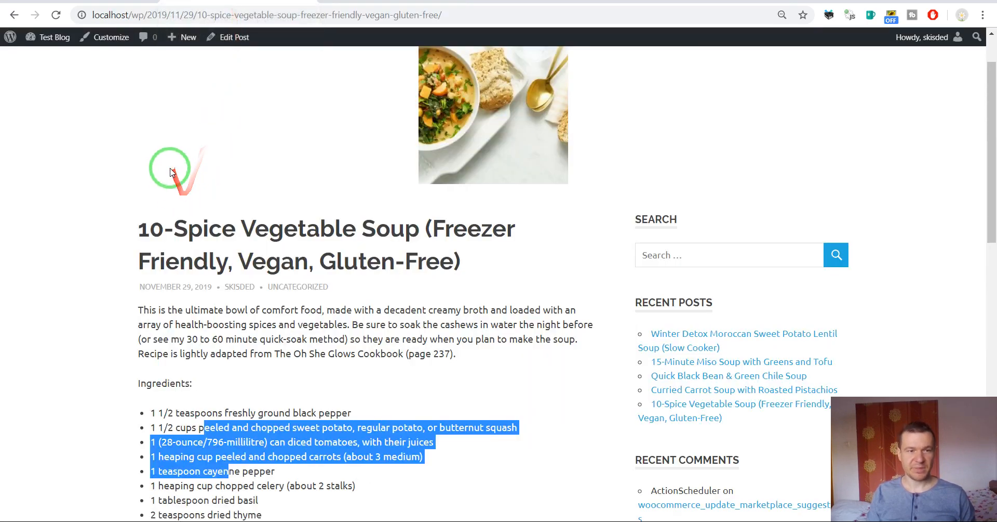
pyautogui.scroll(-2, 166, 212)
pyautogui.click(167, 212)
pyautogui.click(143, 2)
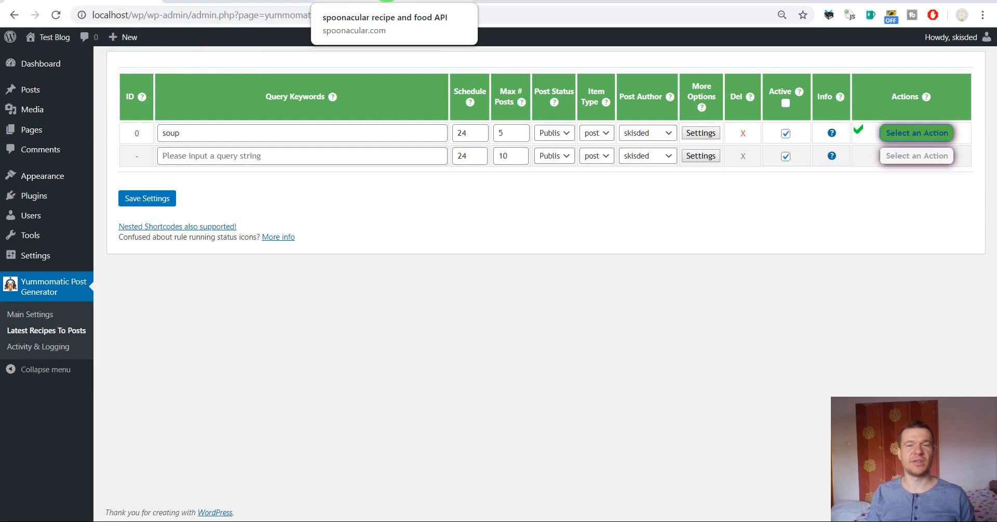
# Check the Free plan's daily point allowance on the Spoonacular pricing page and return to the plugin's recipe rules.
pyautogui.click(386, 3)
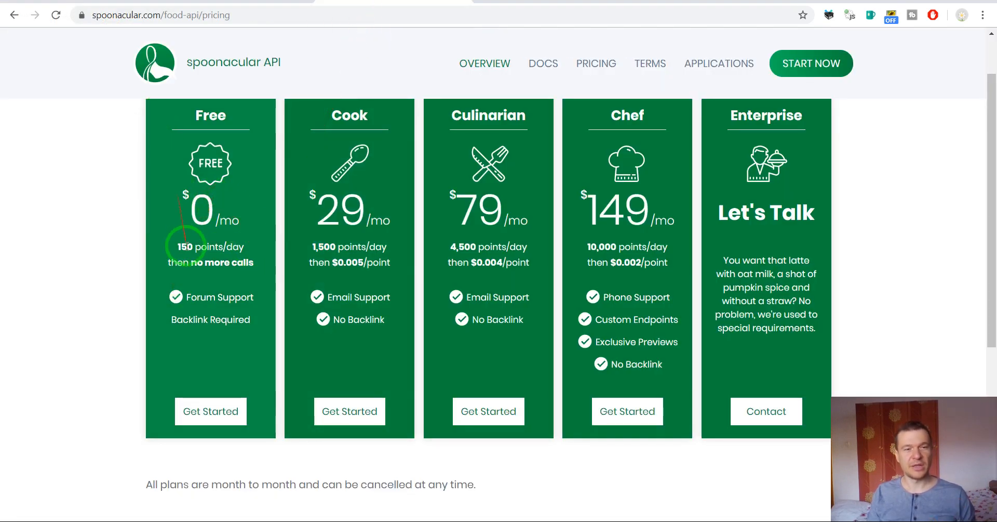
pyautogui.doubleClick(179, 244)
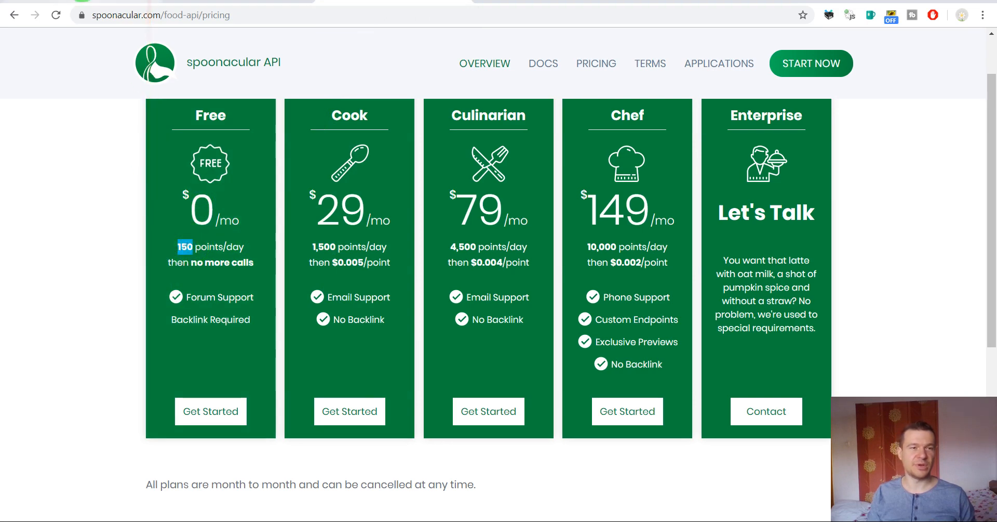
pyautogui.click(83, 3)
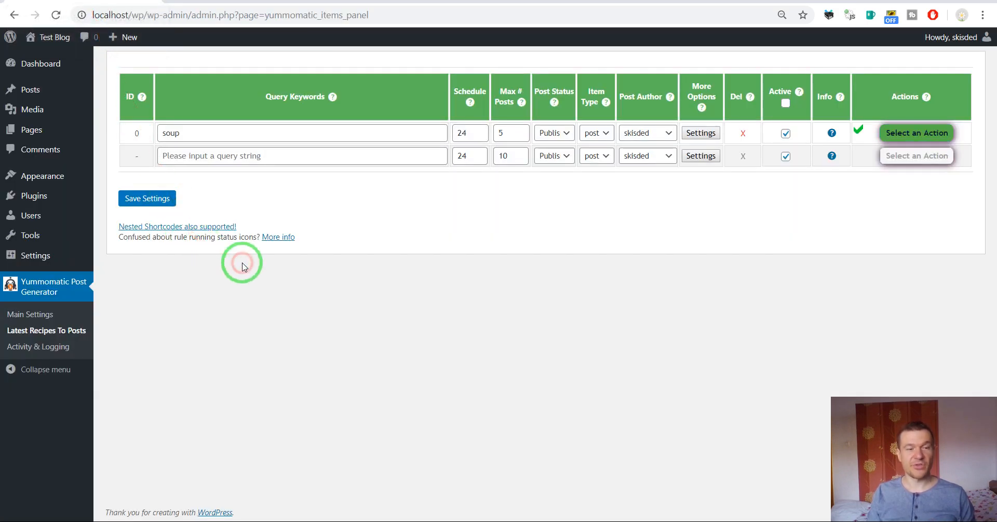